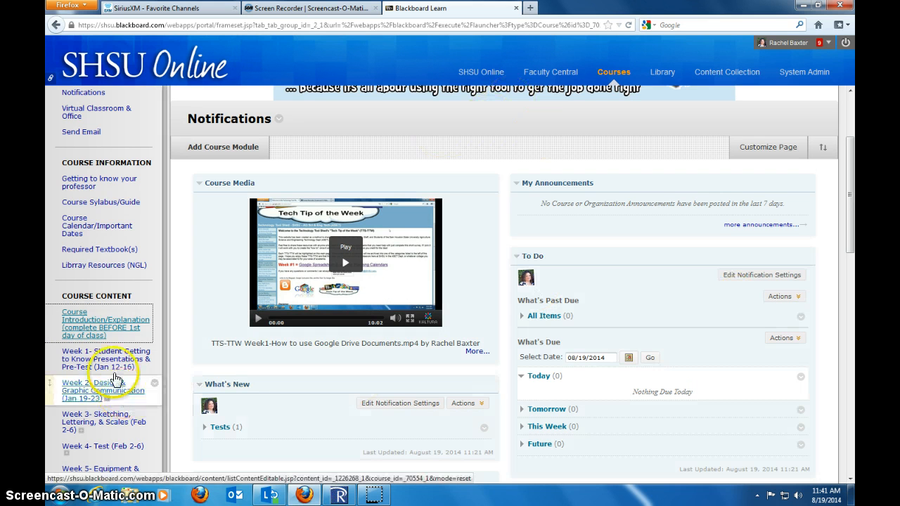
- Open the Course Introduction/Explanation content area and find the SAFE 5656 Week 1 Respondus test example
left_click(84, 323)
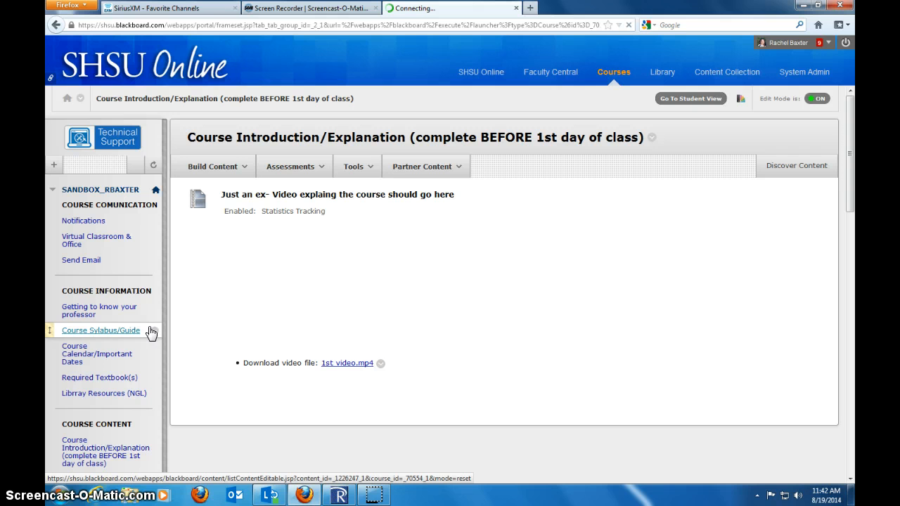
left_click(533, 325)
scroll(537, 323, "down", 5)
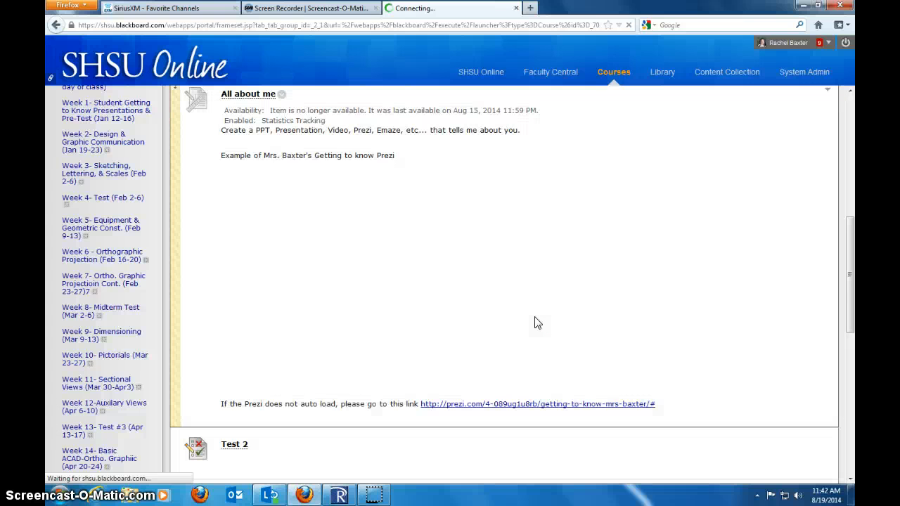
scroll(538, 324, "up", 6)
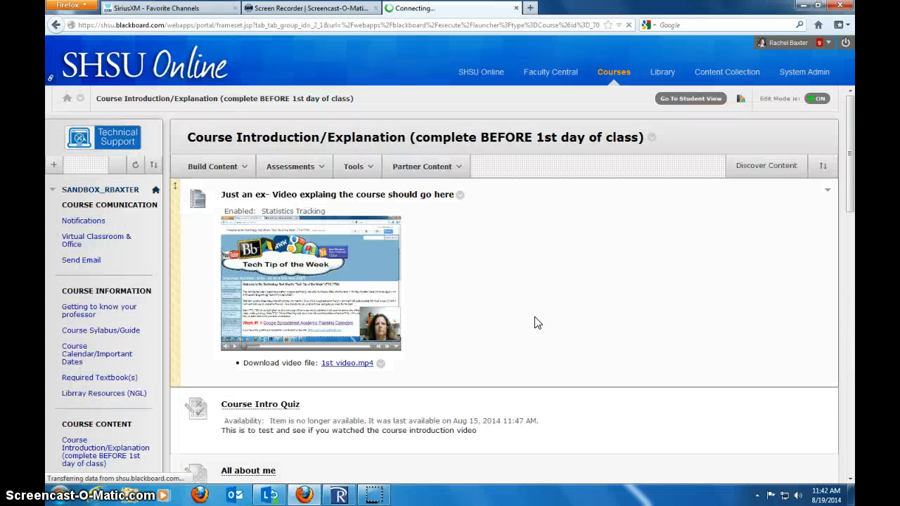
scroll(538, 323, "down", 10)
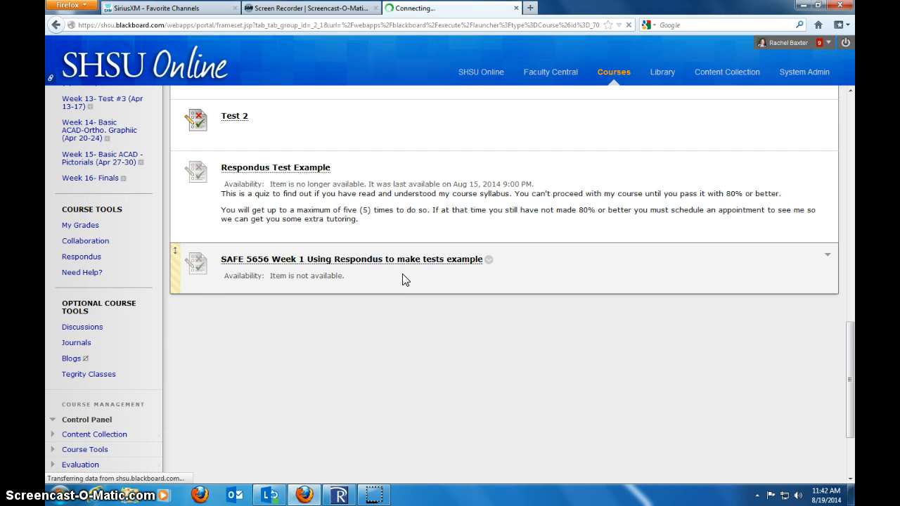
- Open the test options of the SAFE 5656 Week 1 Using Respondus to make tests example item
left_click(191, 269)
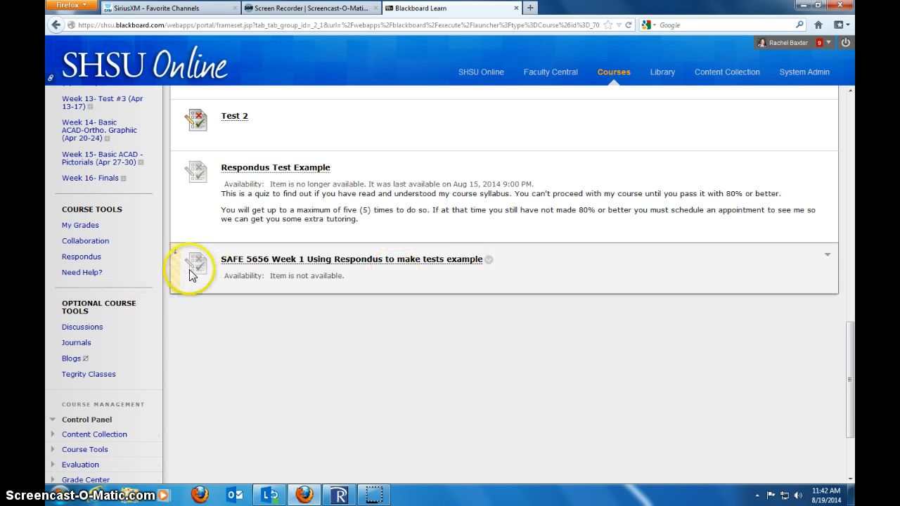
left_click(489, 260)
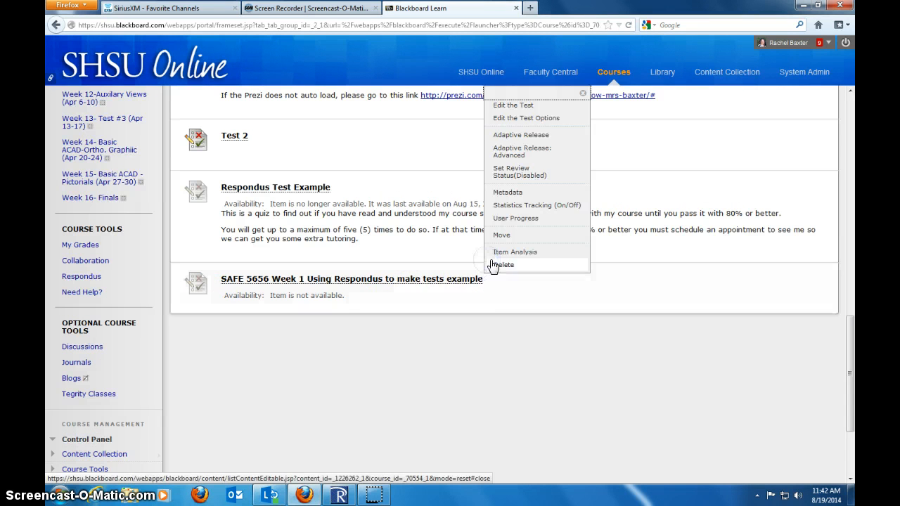
left_click(531, 119)
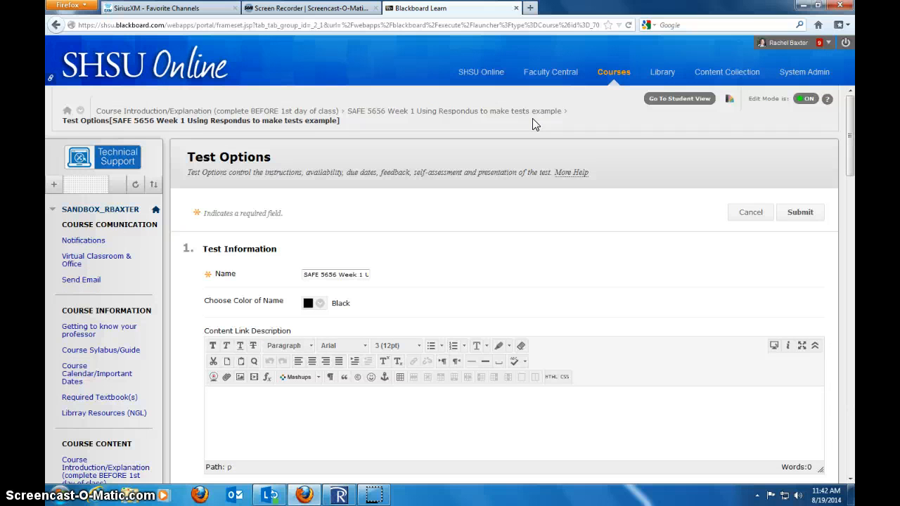
- Enter and spell-check the link description "You will be given three (3) attempts at this quiz. Use the reading material I assigned to help you with this quiz."
scroll(351, 327, "down", 3)
left_click(343, 290)
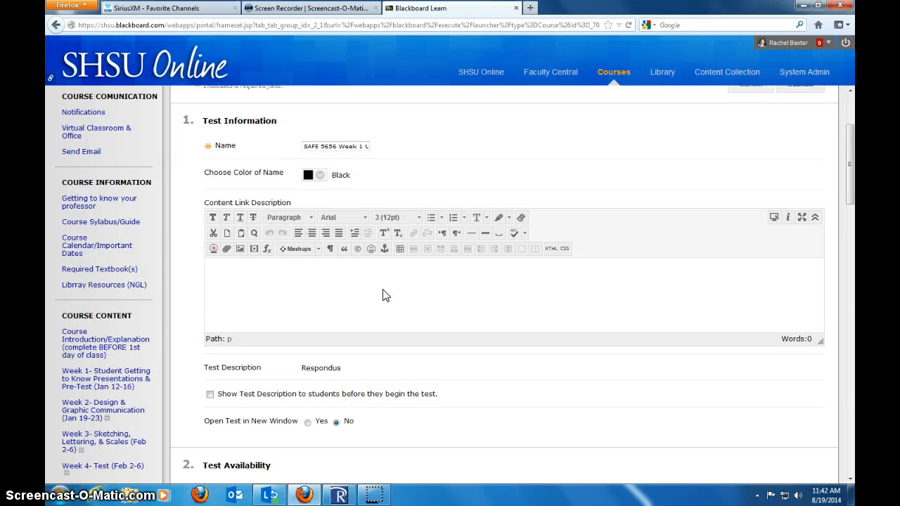
type("You will be given three ")
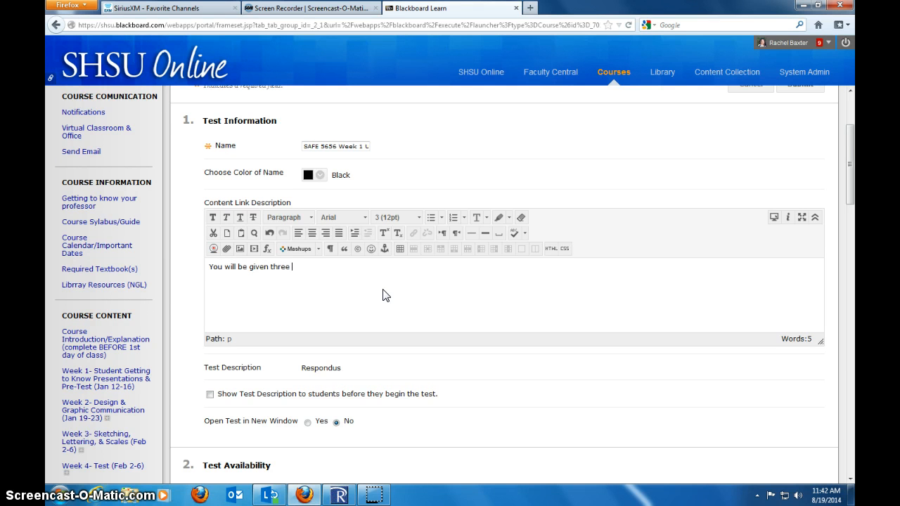
type("(3) attempts at this quiz.")
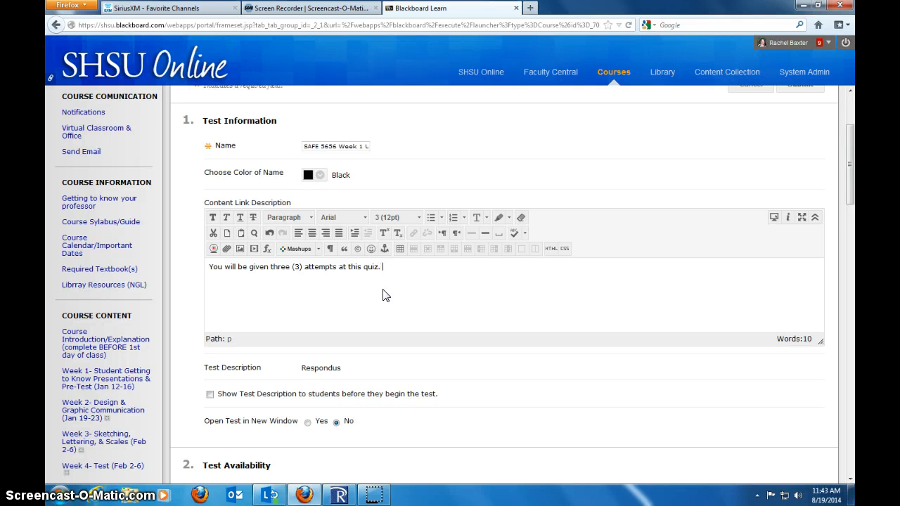
type("  Use the reading material ")
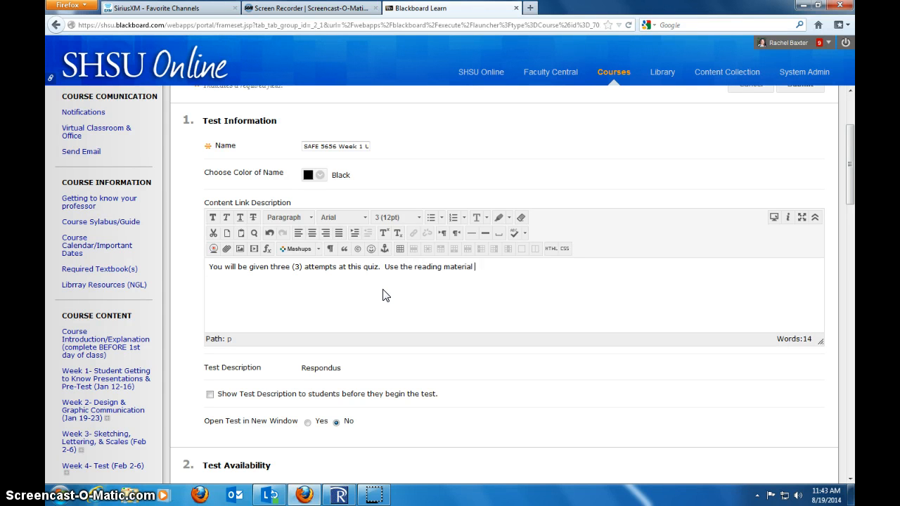
type("I assigned to help you with this")
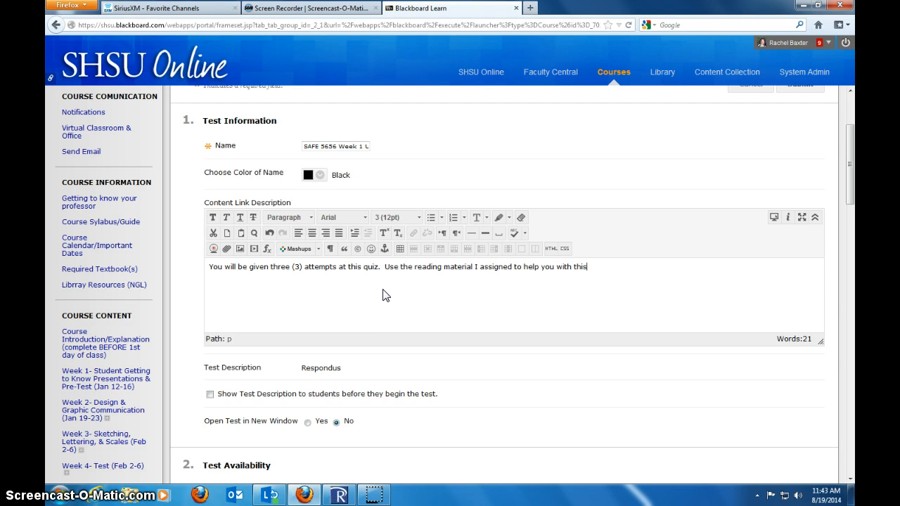
type(" quiz.")
left_click(514, 235)
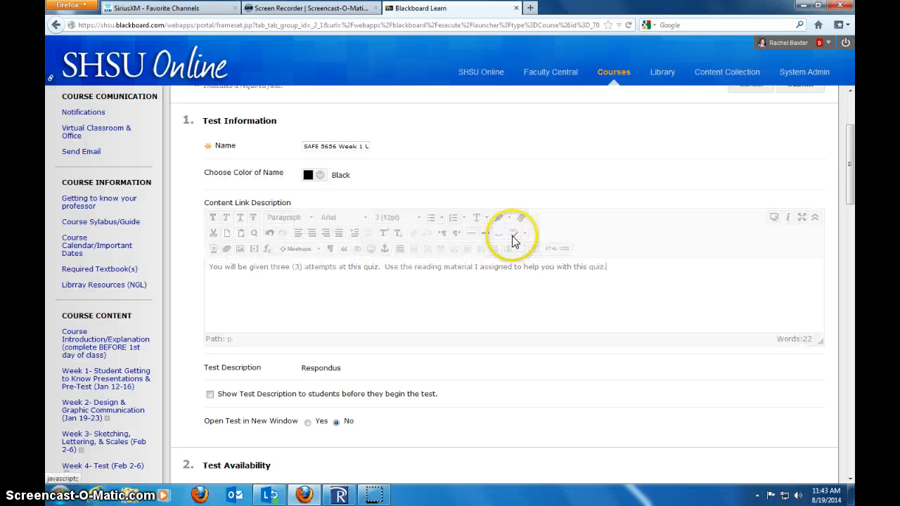
left_click(490, 222)
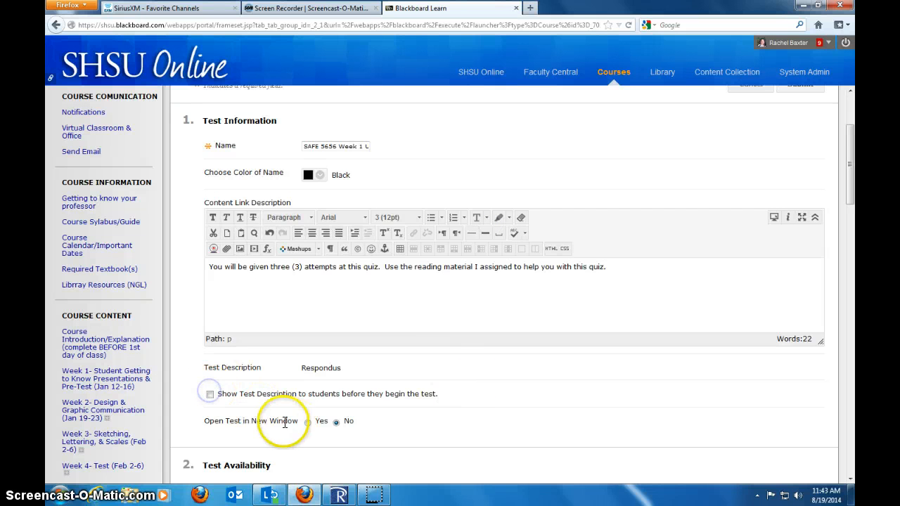
- Show the test description to students before they begin and have the test open in a new window
left_click(210, 395)
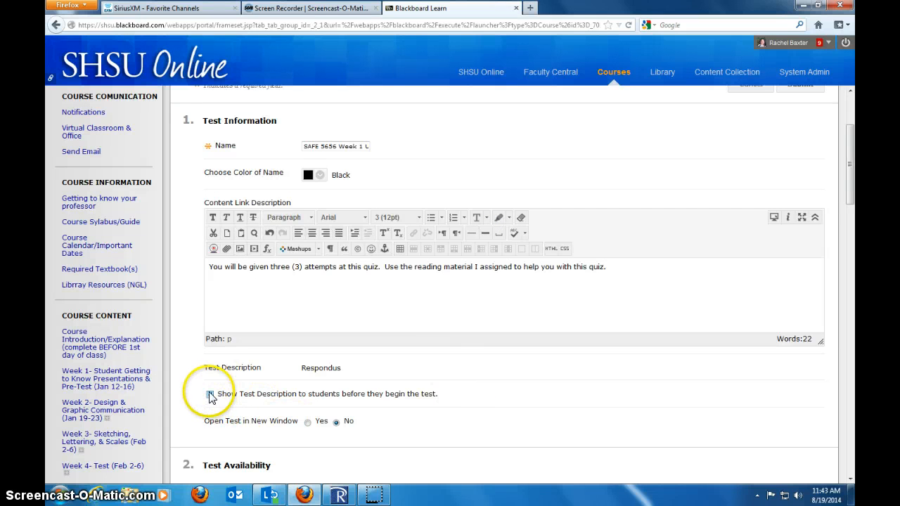
left_click(307, 422)
- Make the test link available and add a new announcement for the test
scroll(305, 428, "down", 5)
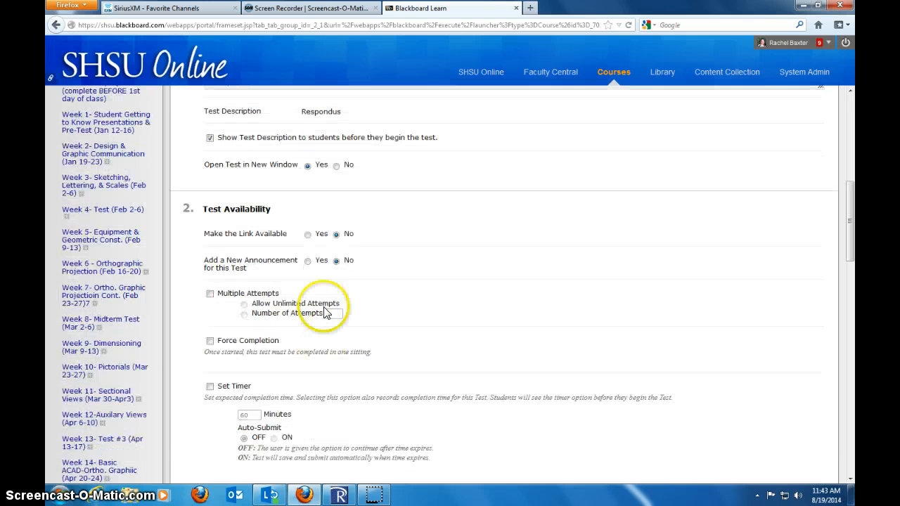
left_click(307, 235)
left_click(308, 261)
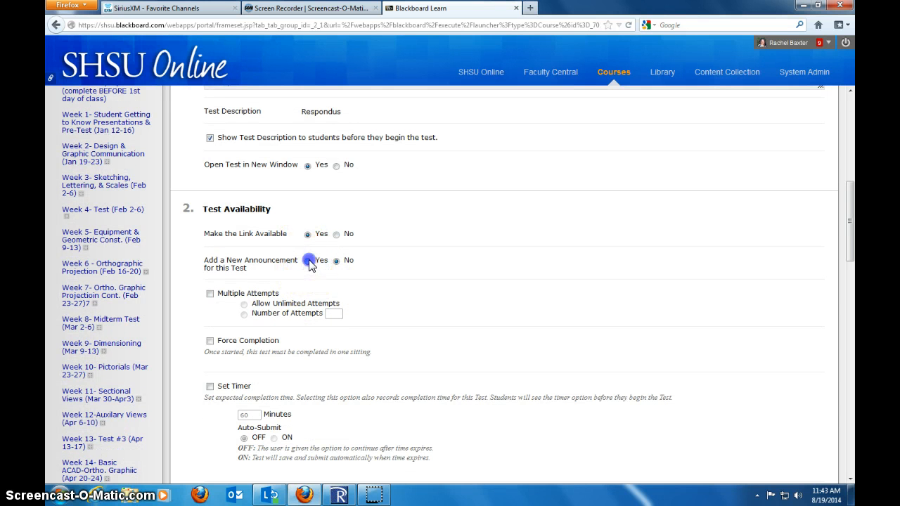
- Allow multiple attempts limited to 3 and force completion of the test in one sitting
left_click(209, 294)
left_click(244, 314)
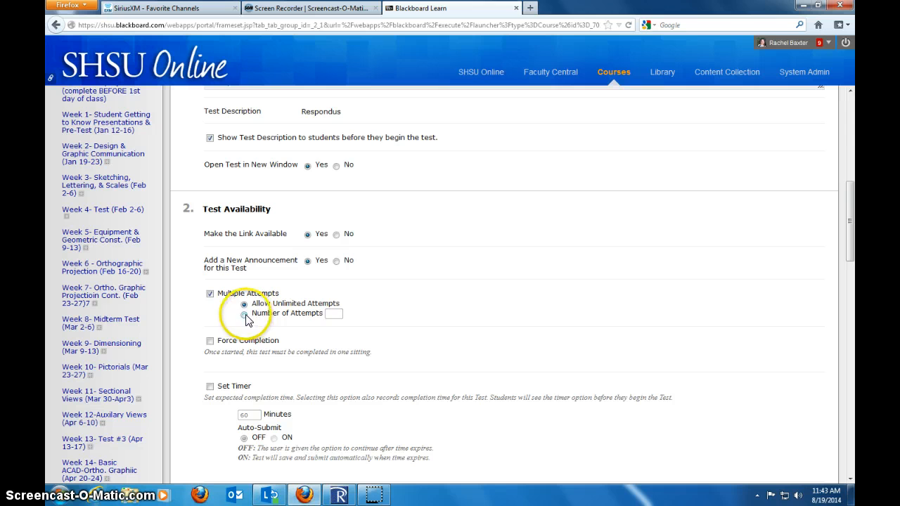
left_click(333, 315)
type("3")
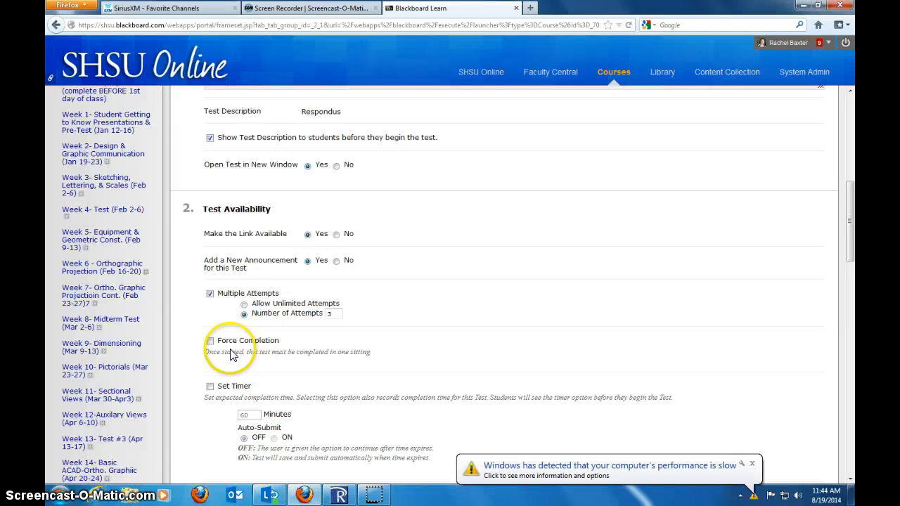
left_click(209, 342)
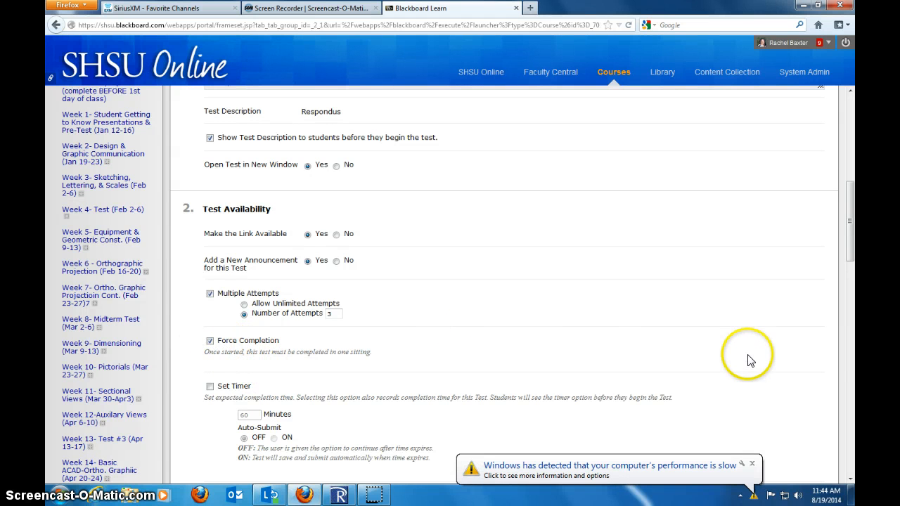
- Review the timer, display date, password and availability exception settings of the test
scroll(528, 253, "down", 5)
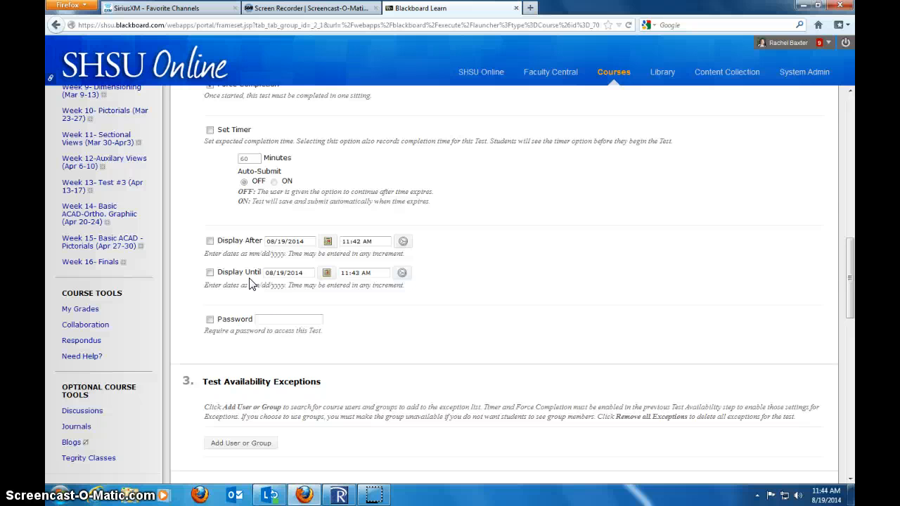
left_click(208, 322)
left_click(286, 320)
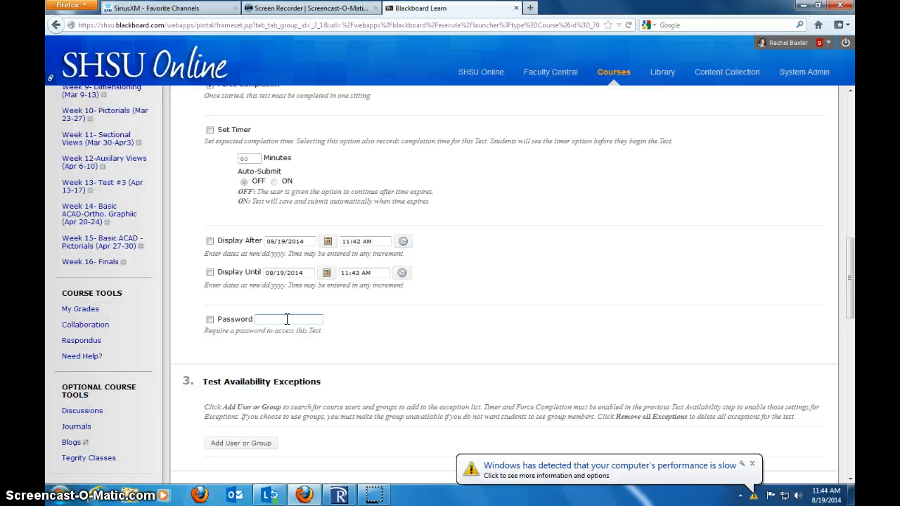
scroll(287, 321, "down", 3)
left_click(269, 316)
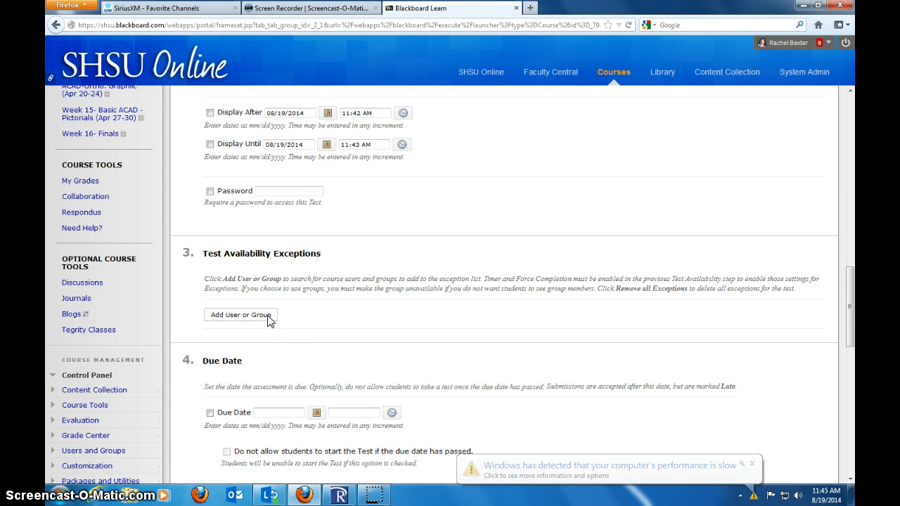
left_click(524, 241)
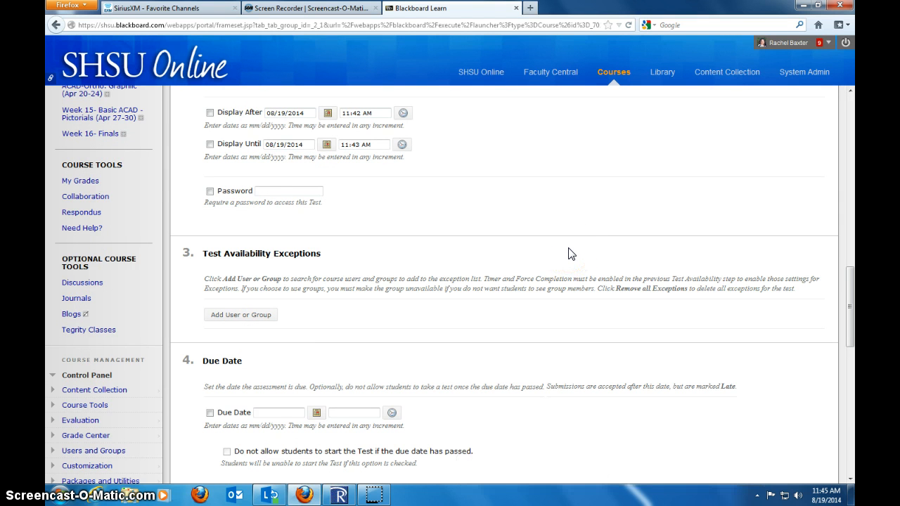
- Set the test's due date to 08/29/2014 and prevent students from starting it once that date has passed
scroll(569, 254, "down", 3)
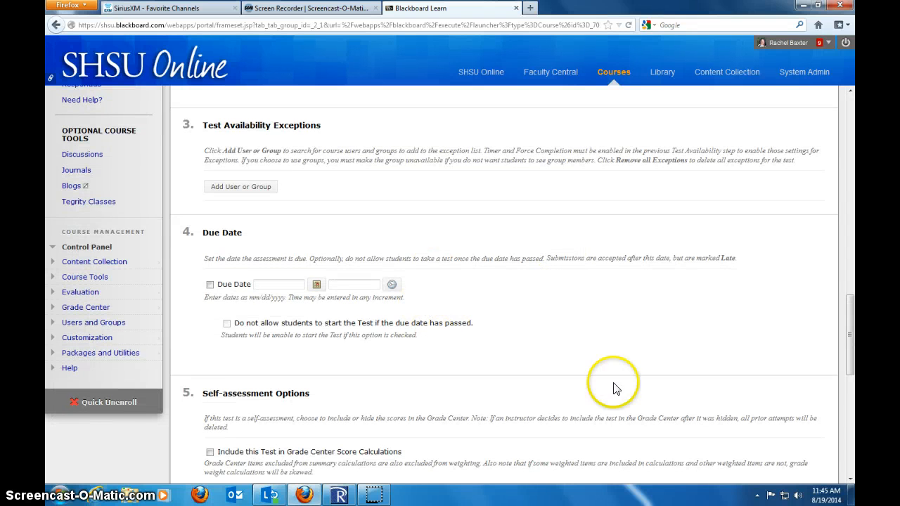
left_click(209, 284)
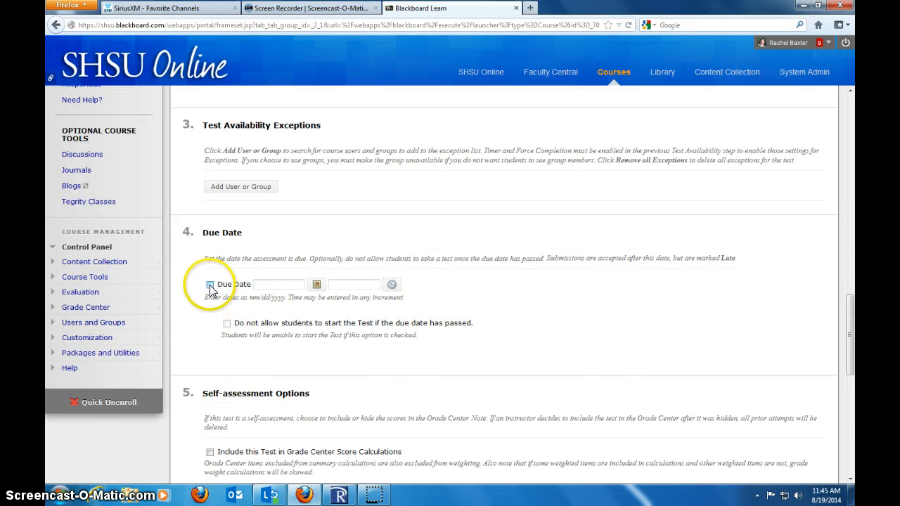
left_click(314, 286)
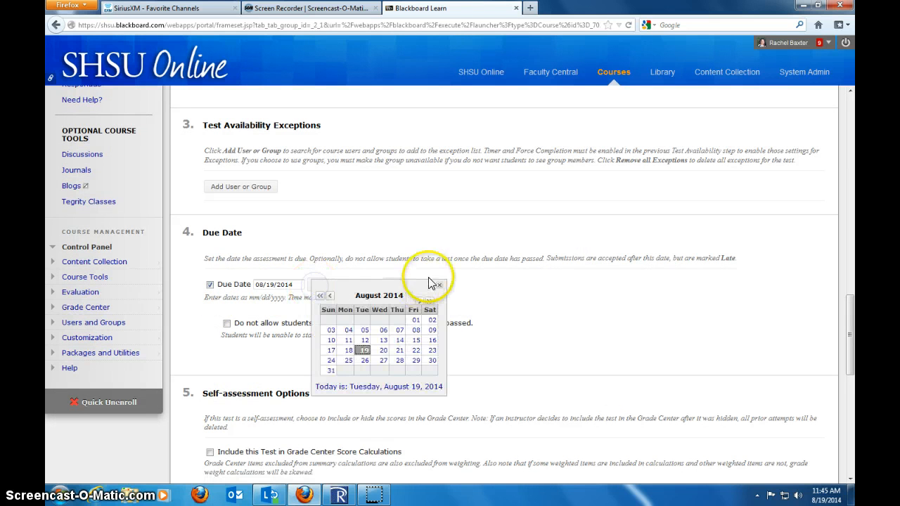
left_click(413, 362)
left_click(227, 324)
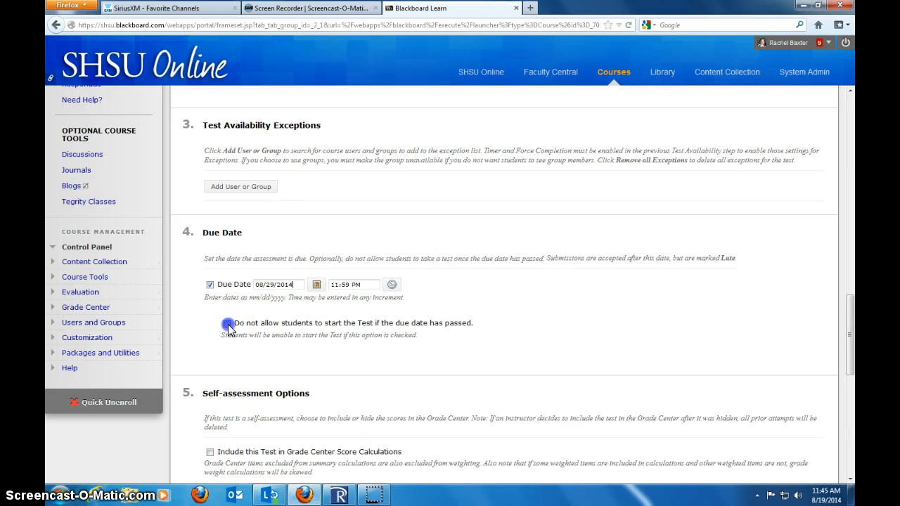
- Set the due time of the test to 05:00 PM
left_click(391, 285)
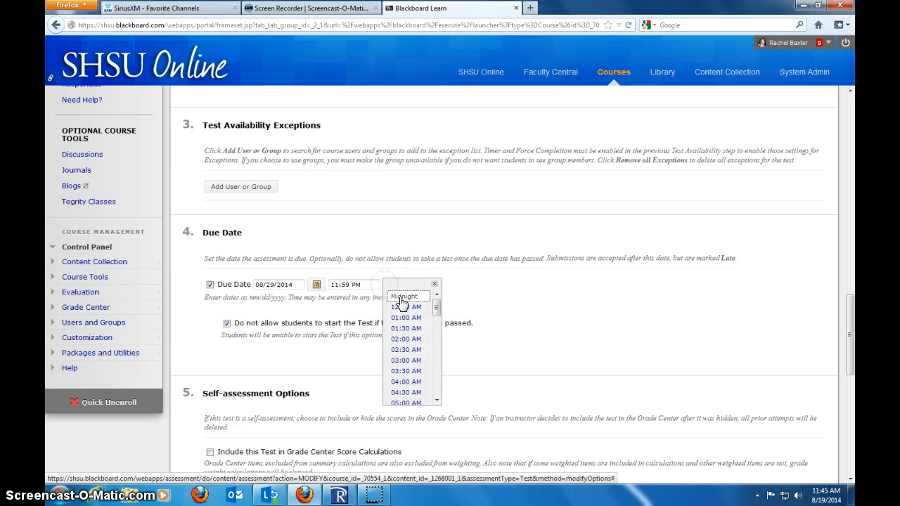
left_click(437, 403)
left_click(437, 402)
left_click(437, 403)
left_click(436, 402)
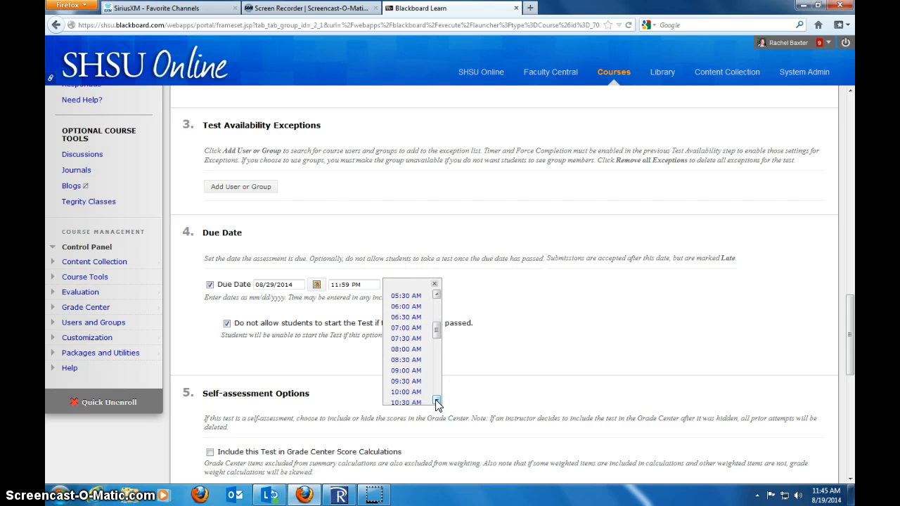
left_click(437, 402)
left_click(436, 402)
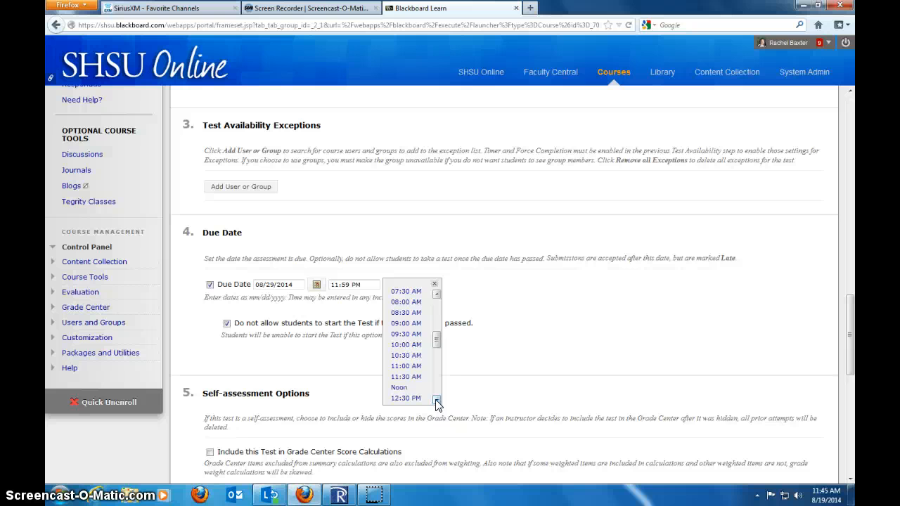
left_click(438, 401)
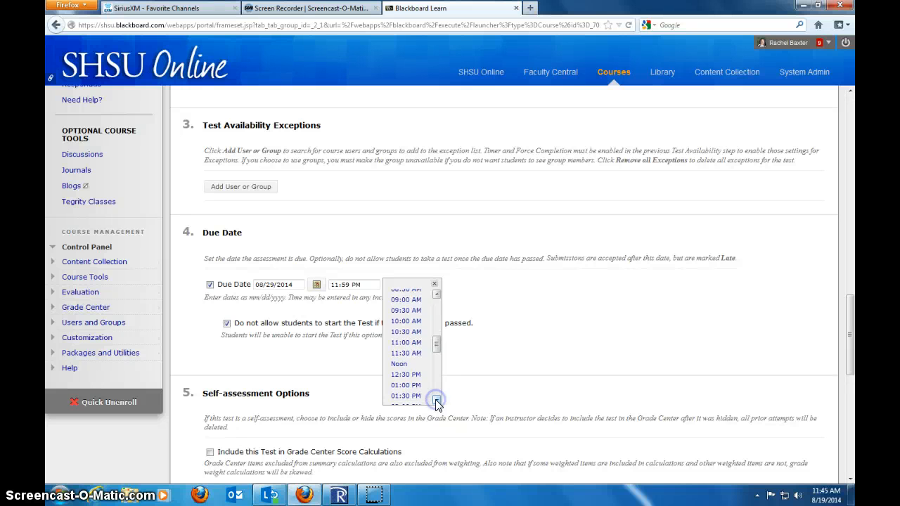
left_click(437, 401)
left_click(437, 401)
left_click(407, 401)
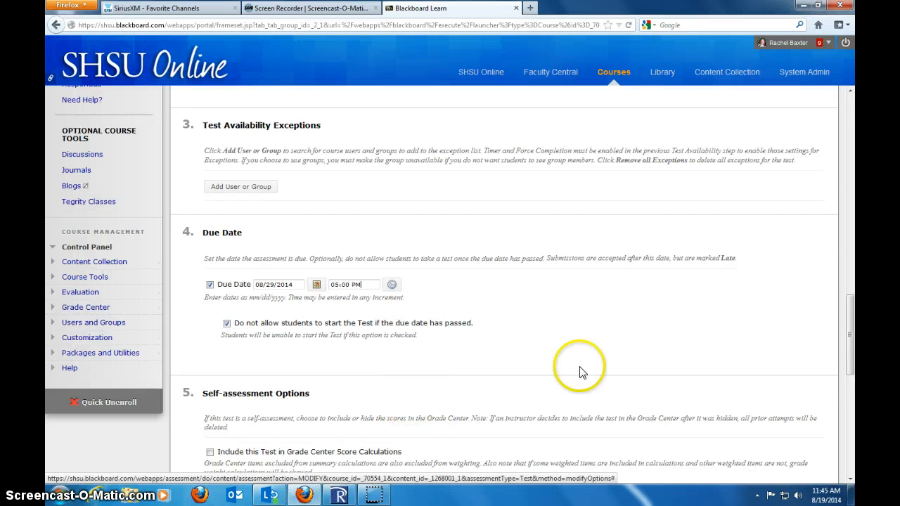
- Include the test in the Grade Center score calculations
scroll(534, 364, "down", 5)
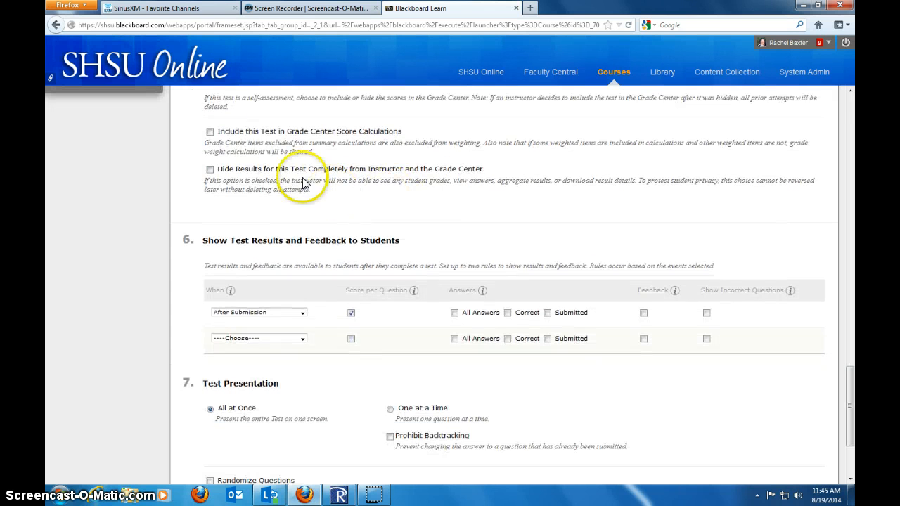
left_click(209, 132)
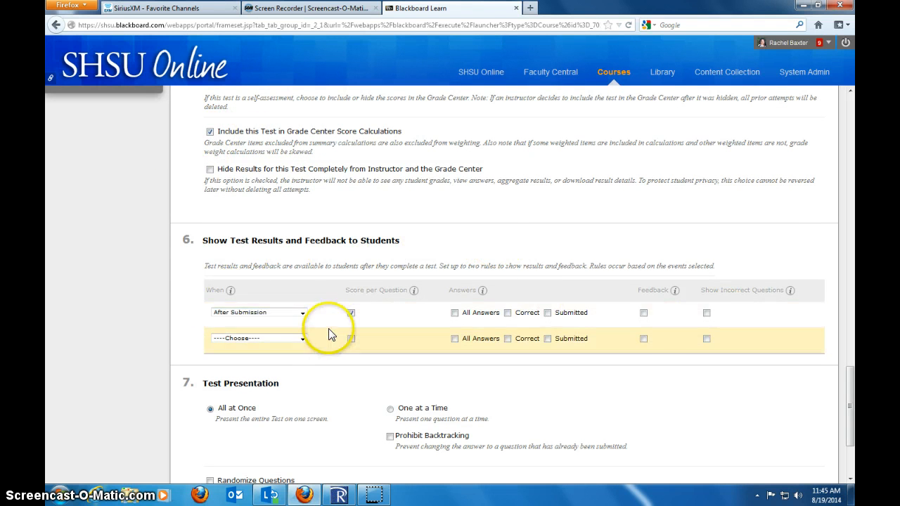
- Show students the incorrect questions along with the score per question after submission
left_click(302, 313)
left_click(282, 328)
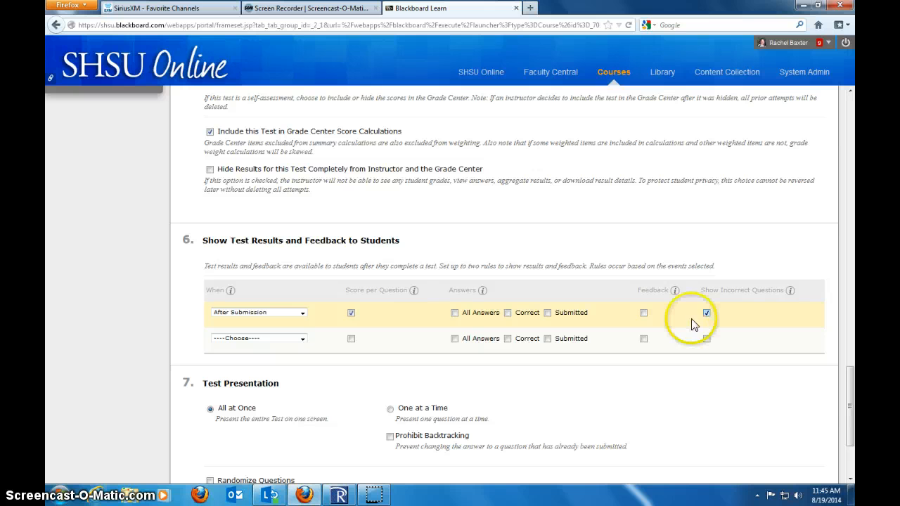
- Present the questions one at a time in randomized order with backtracking prohibited, and submit the test options
scroll(412, 401, "down", 3)
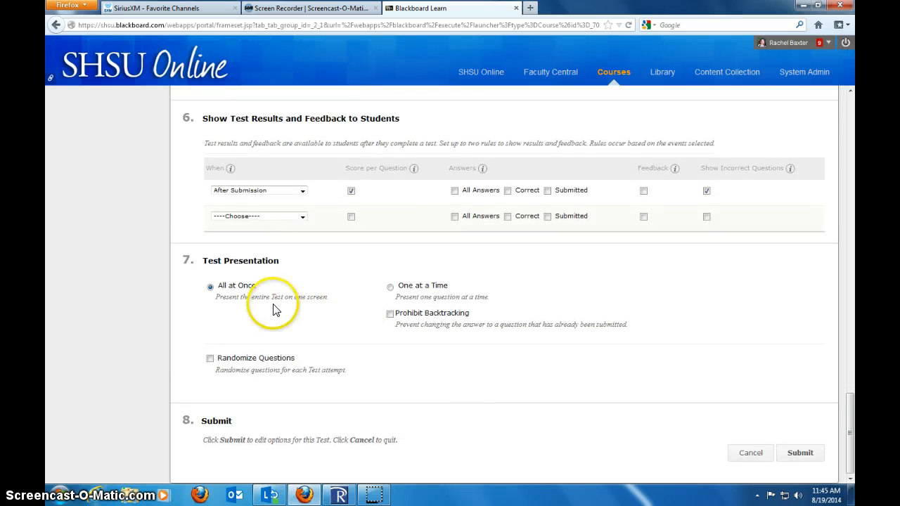
left_click(390, 287)
left_click(390, 315)
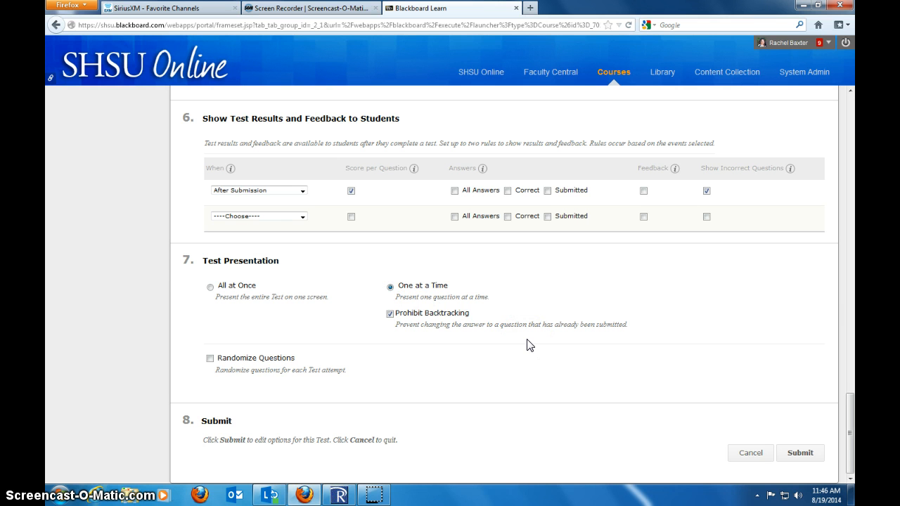
left_click(209, 359)
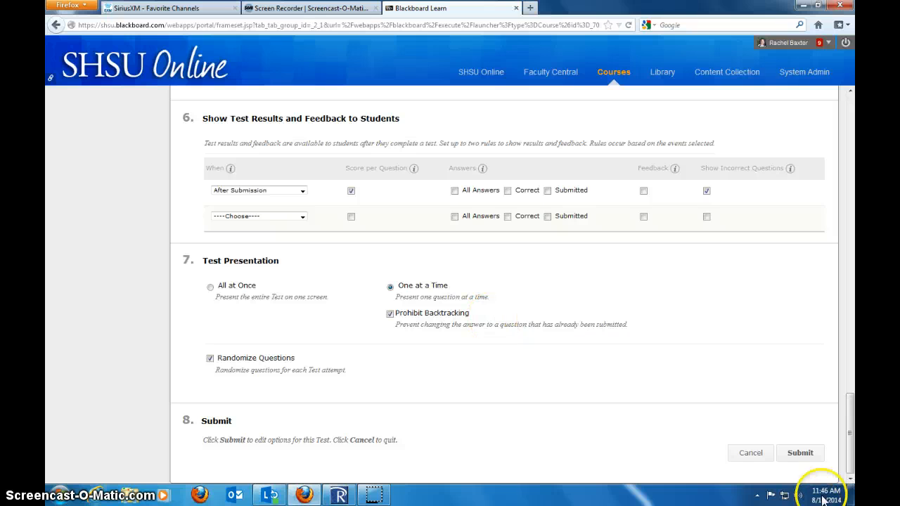
left_click(808, 454)
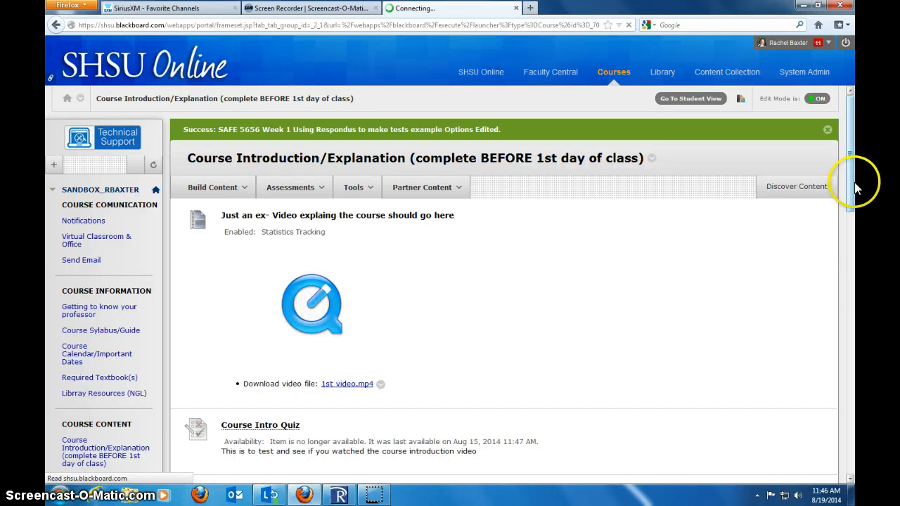
- Open the SAFE 5656 Week 1 Using Respondus to make tests example test for editing
left_click_drag(854, 184, 843, 436)
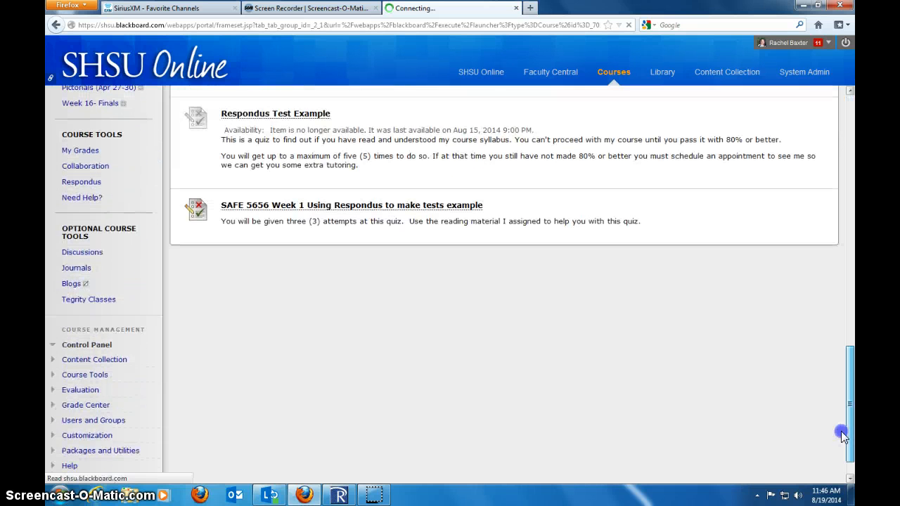
left_click(490, 207)
left_click(515, 106)
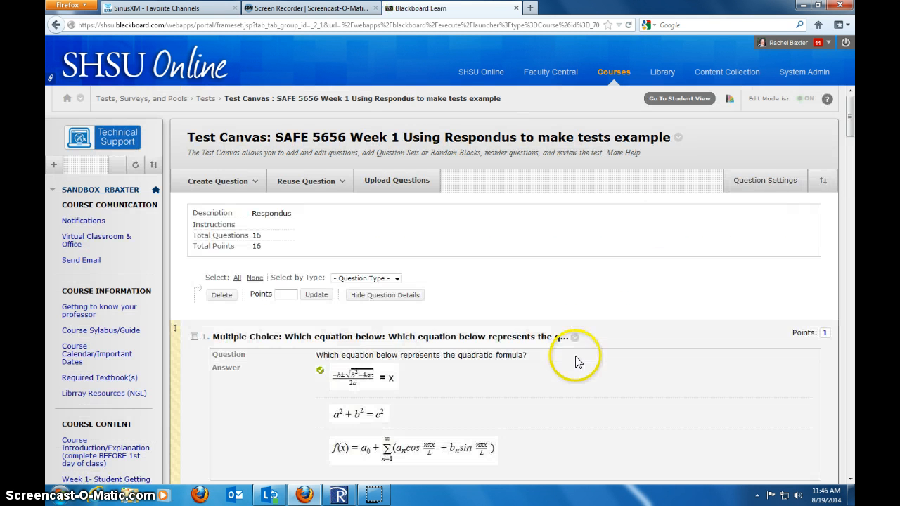
- Set the points of all questions in the test to 5
left_click(237, 278)
left_click(283, 295)
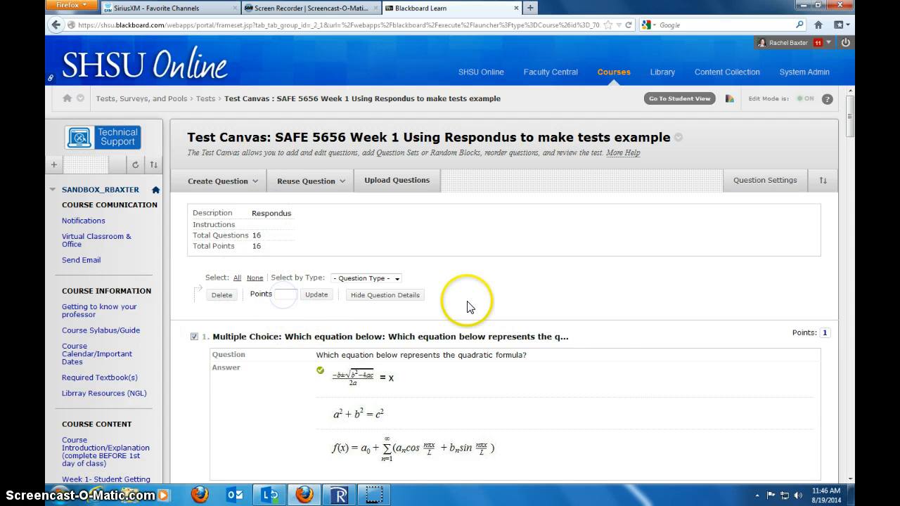
type("5")
left_click(317, 295)
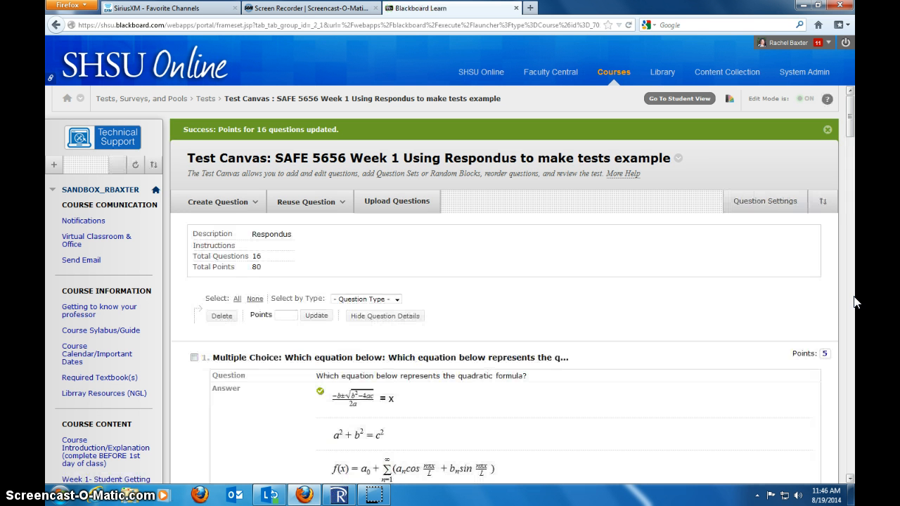
- Change the points of all questions in the test to 7
scroll(855, 297, "down", 5)
scroll(854, 302, "up", 3)
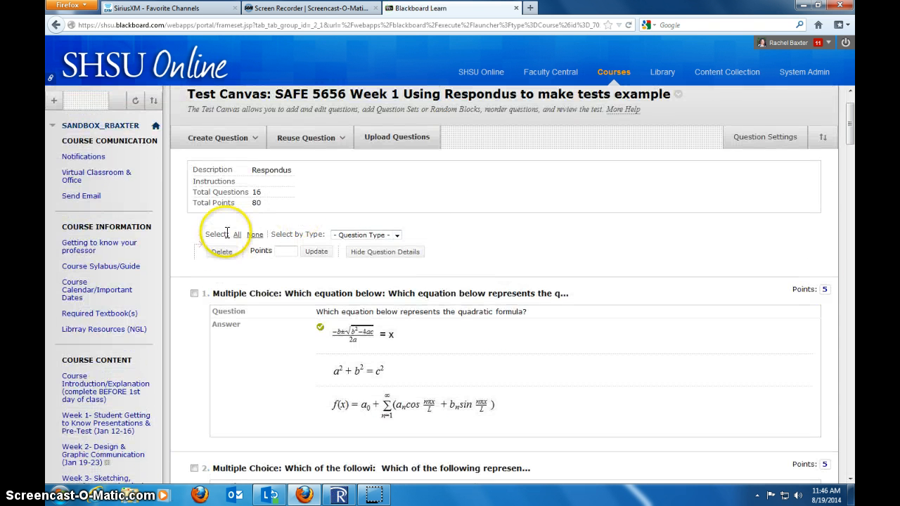
left_click(237, 235)
left_click(281, 251)
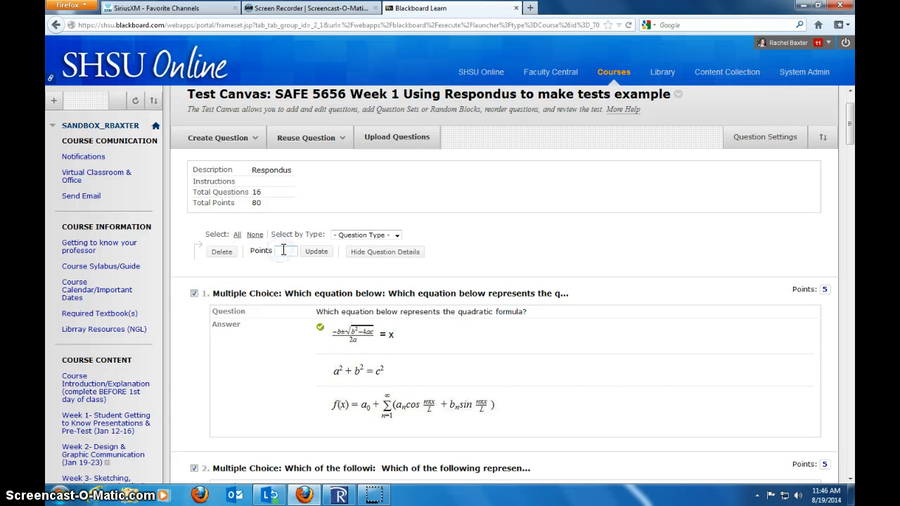
left_click(318, 253)
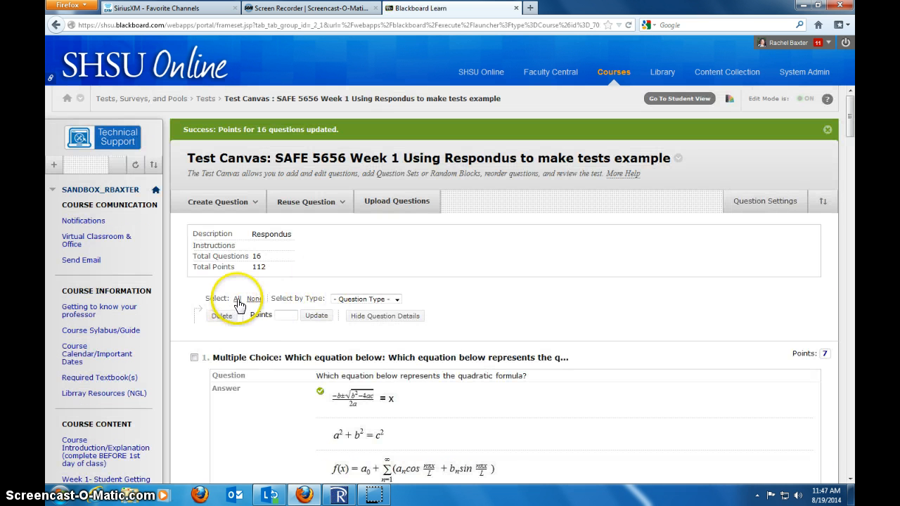
- Set the points of every question in the test to 6
left_click(237, 299)
left_click(282, 314)
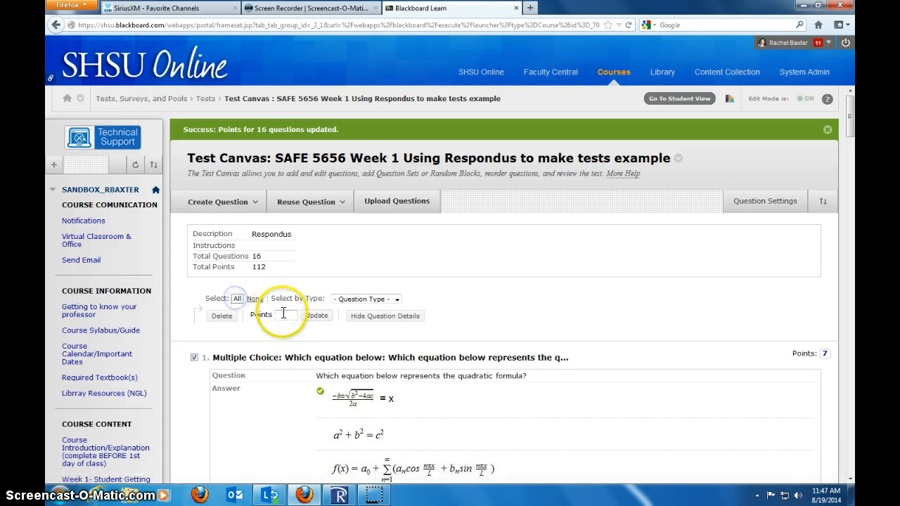
left_click(314, 317)
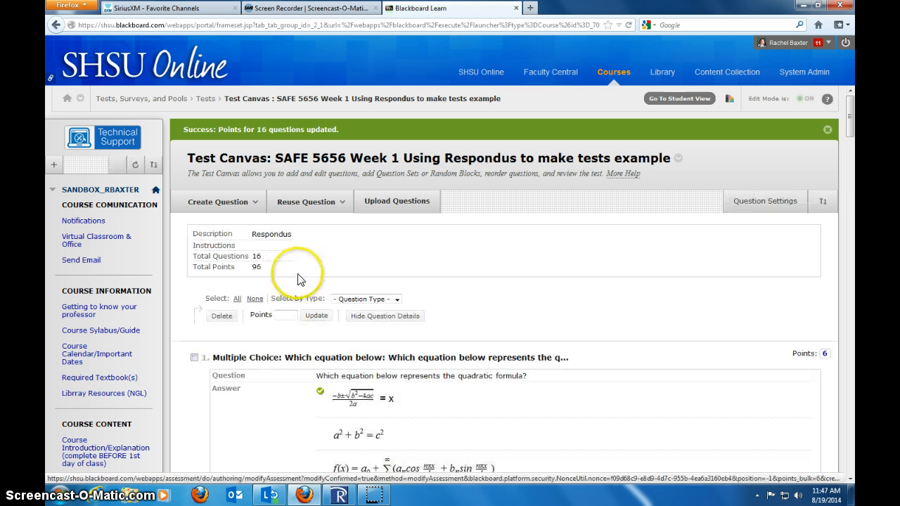
- Open question 2, about which option represents a set of parallel lines, for editing
scroll(492, 282, "down", 5)
scroll(494, 281, "down", 3)
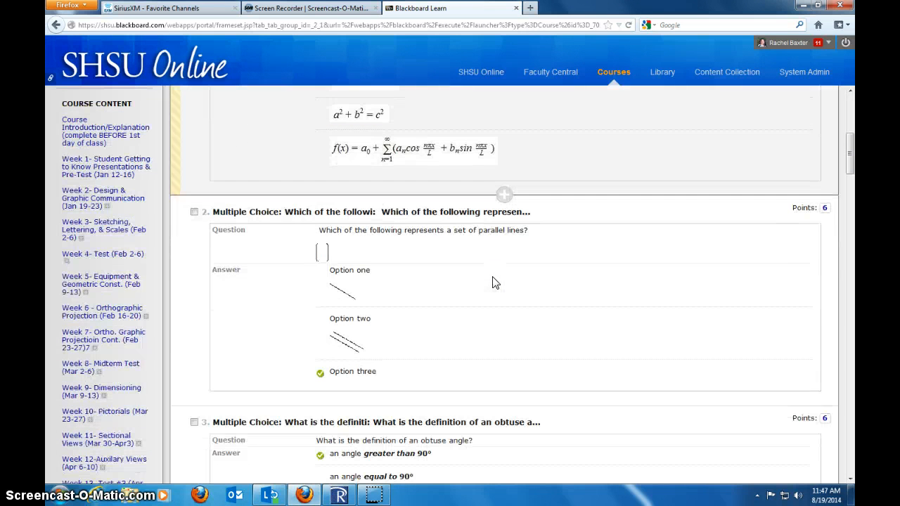
left_click(536, 213)
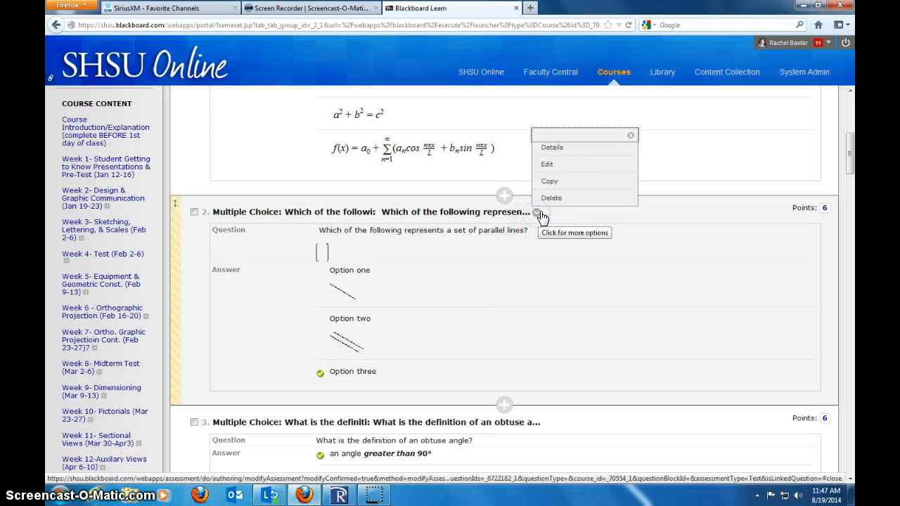
left_click(551, 172)
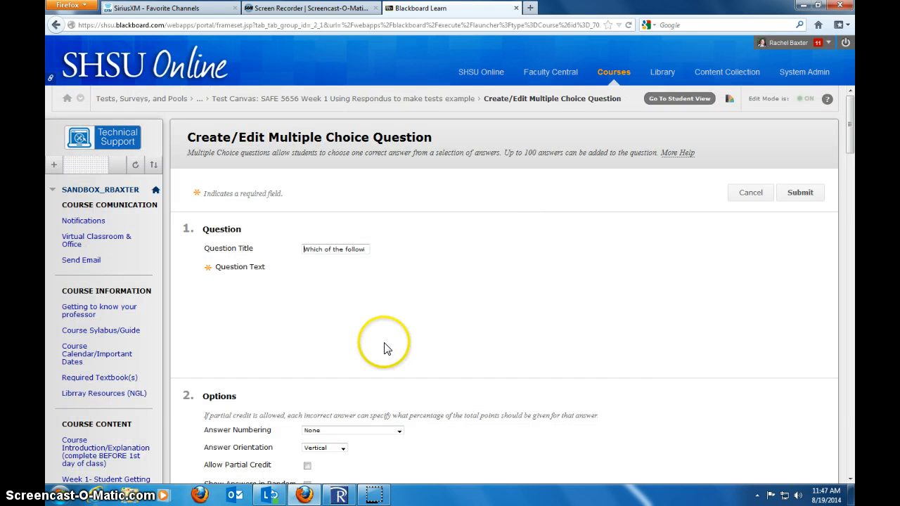
- Move the image of two parallel lines from Answer 2 to below the text Option three in Answer 3
scroll(605, 361, "down", 6)
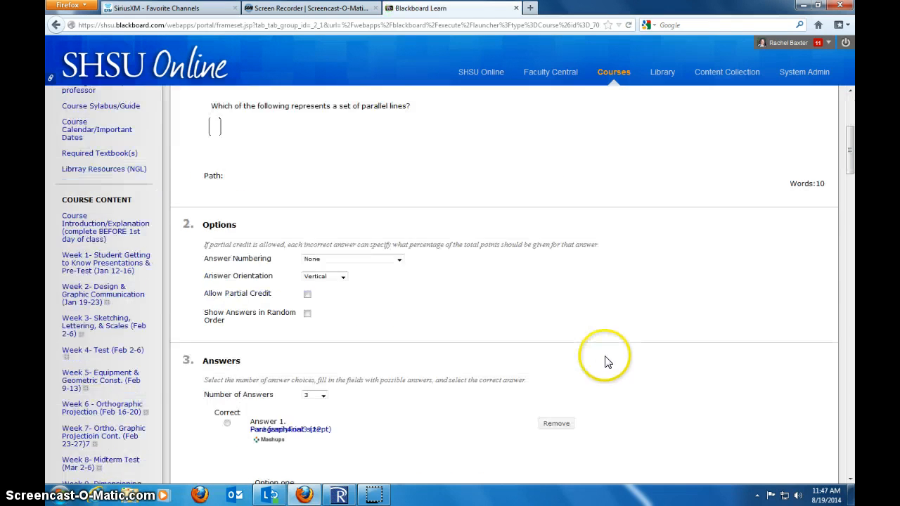
scroll(607, 362, "down", 10)
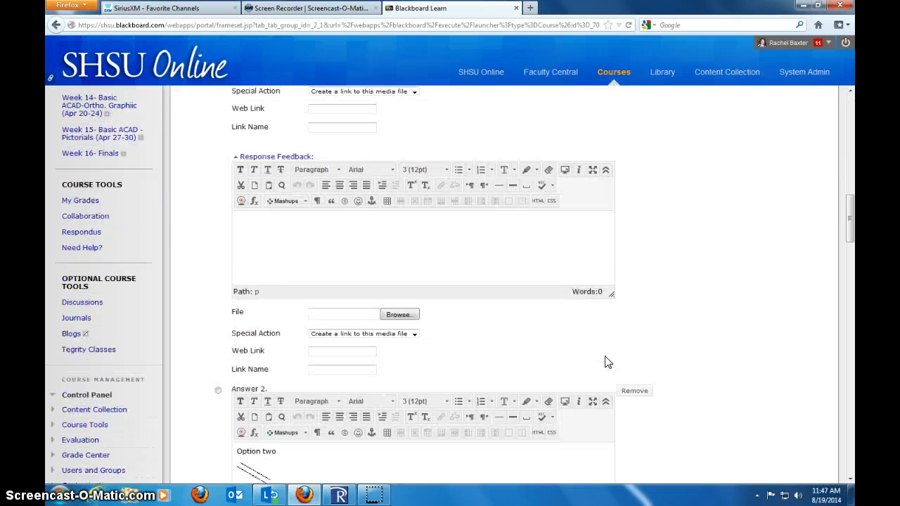
scroll(608, 363, "down", 3)
left_click(252, 280)
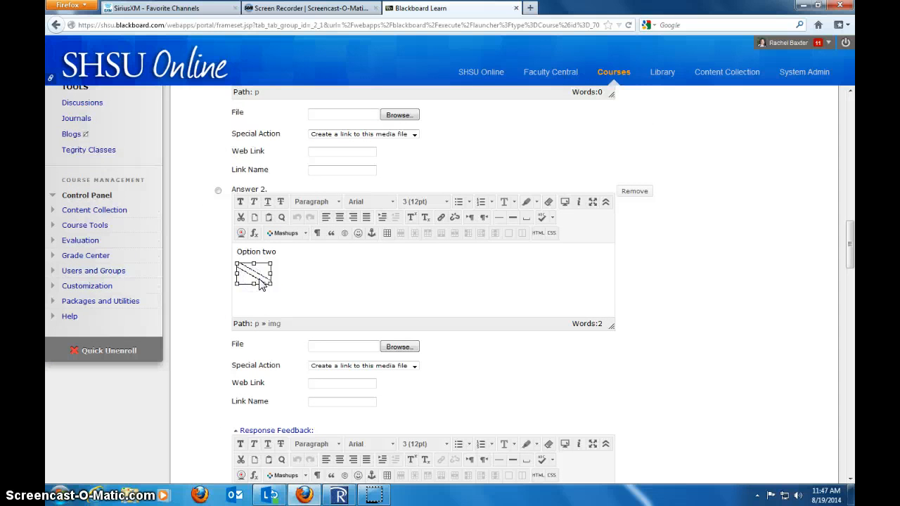
key("Delete")
scroll(274, 310, "down", 6)
left_click(281, 264)
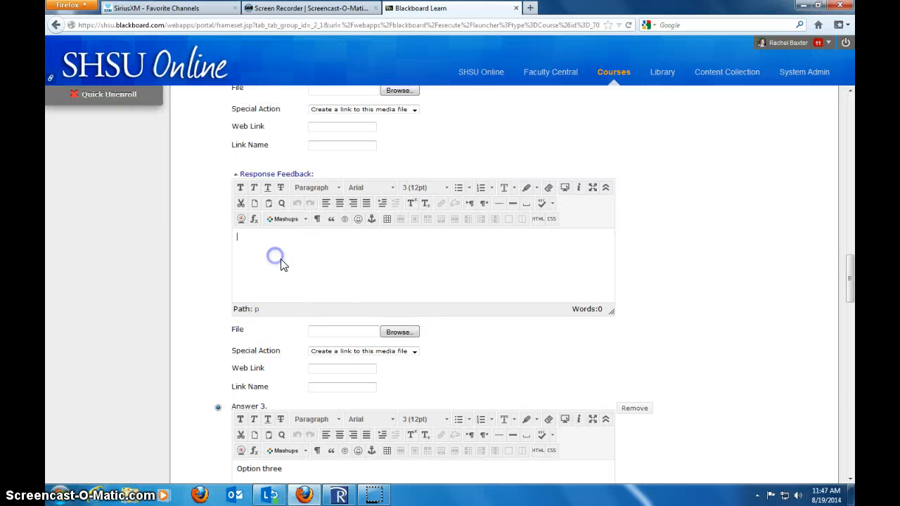
scroll(281, 265, "up", 3)
scroll(281, 265, "down", 5)
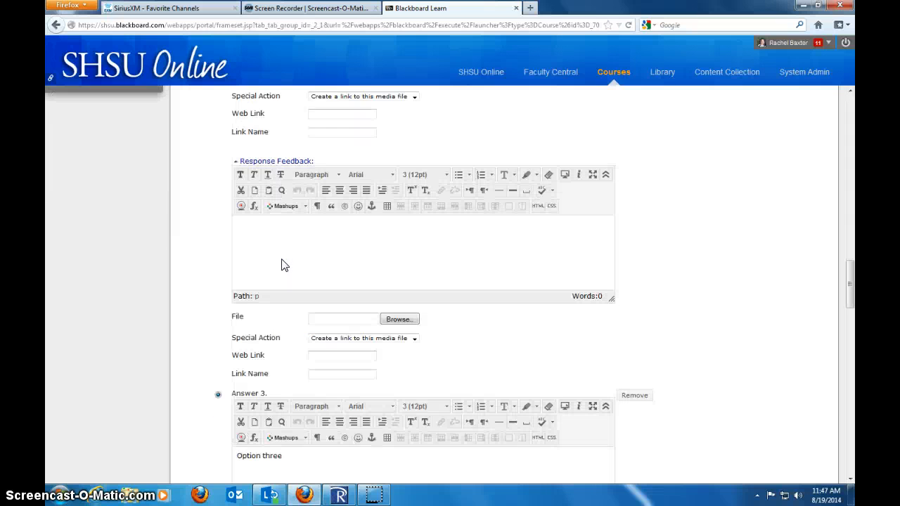
left_click(306, 426)
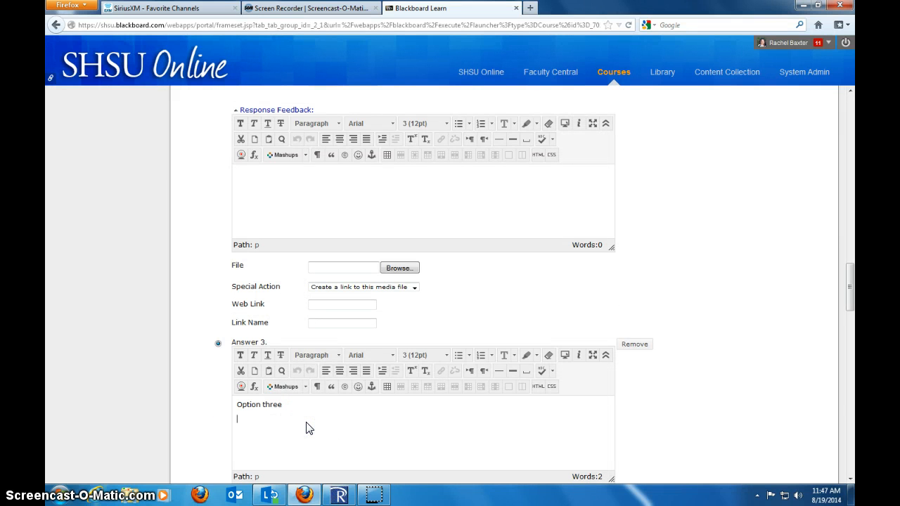
- Move the single-line image from Answer 1 to below the text Option two in Answer 2
scroll(309, 429, "up", 18)
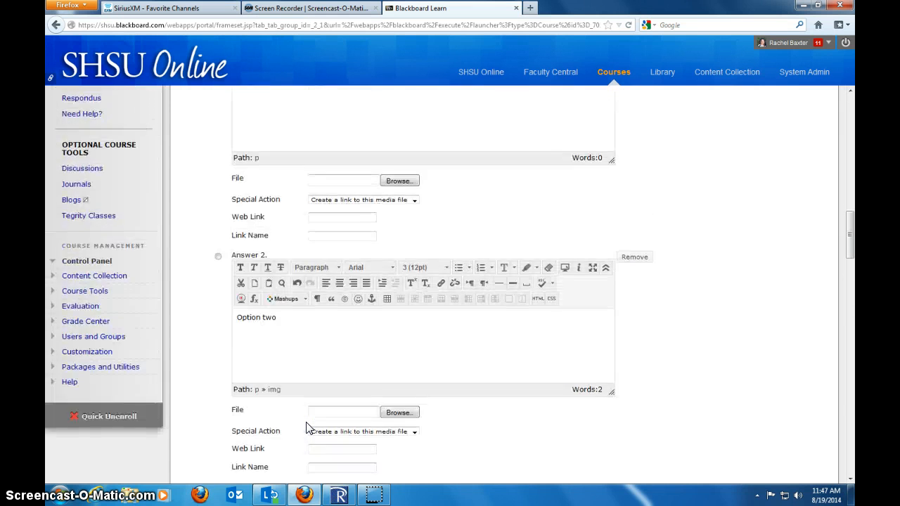
left_click(252, 248)
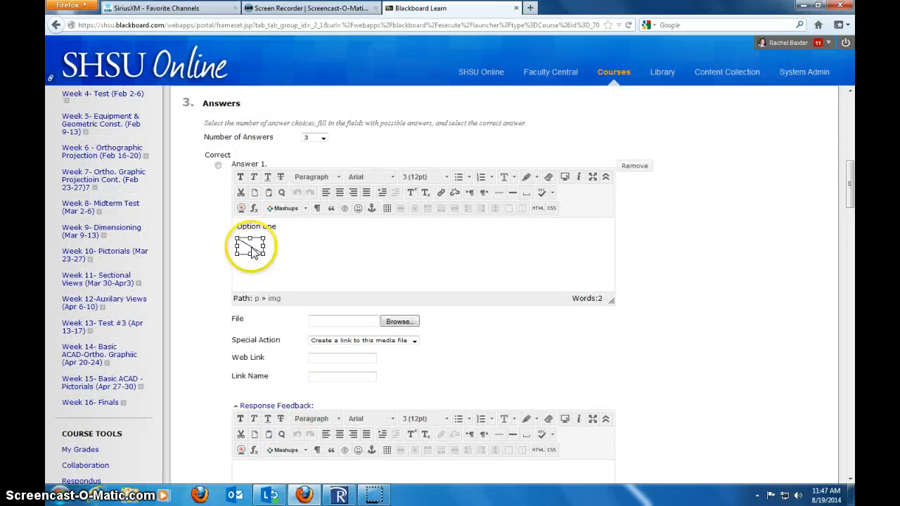
key("Delete")
scroll(275, 368, "down", 10)
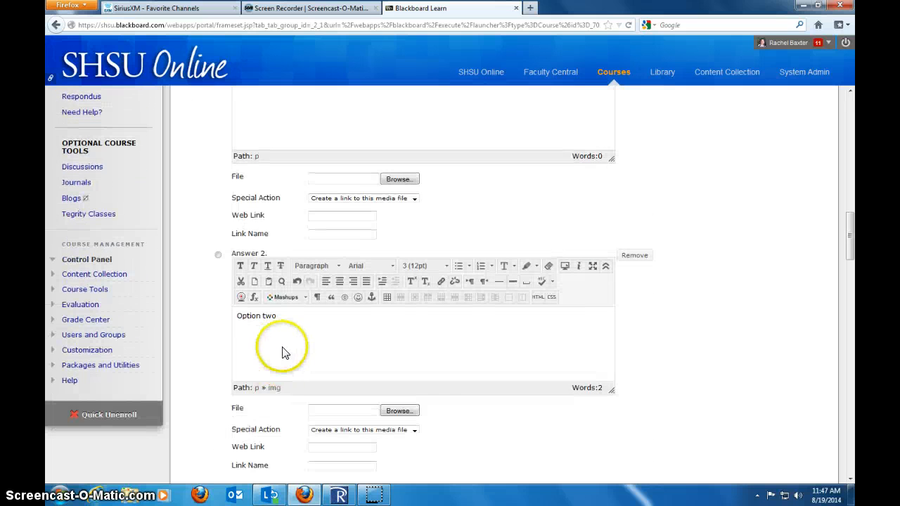
left_click(283, 344)
key("ctrl+v")
- Move the bracket image from the question text to below Option one in Answer 1, and submit the edited question
scroll(285, 343, "up", 7)
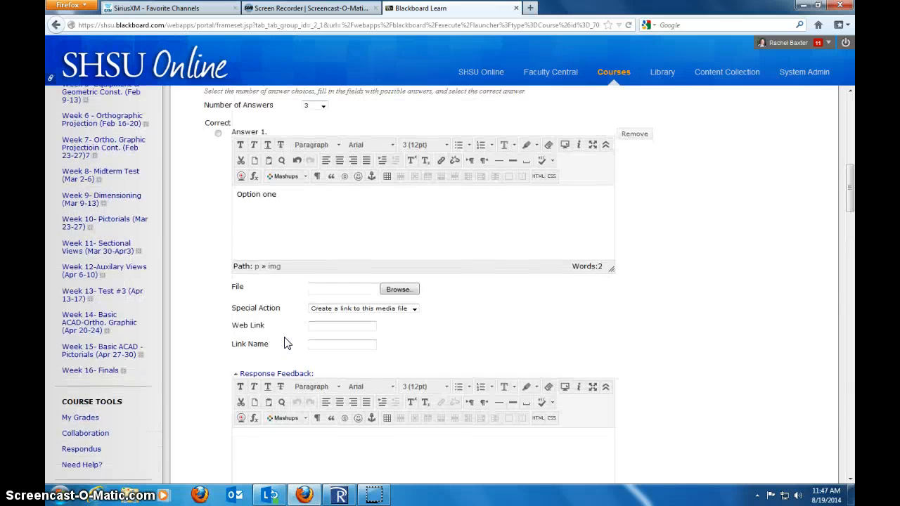
scroll(292, 250, "up", 10)
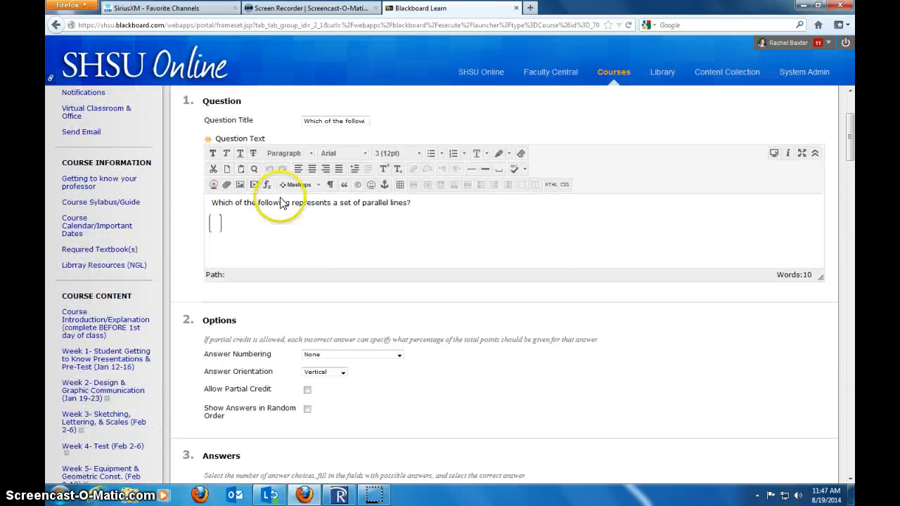
left_click(222, 227)
key("Delete")
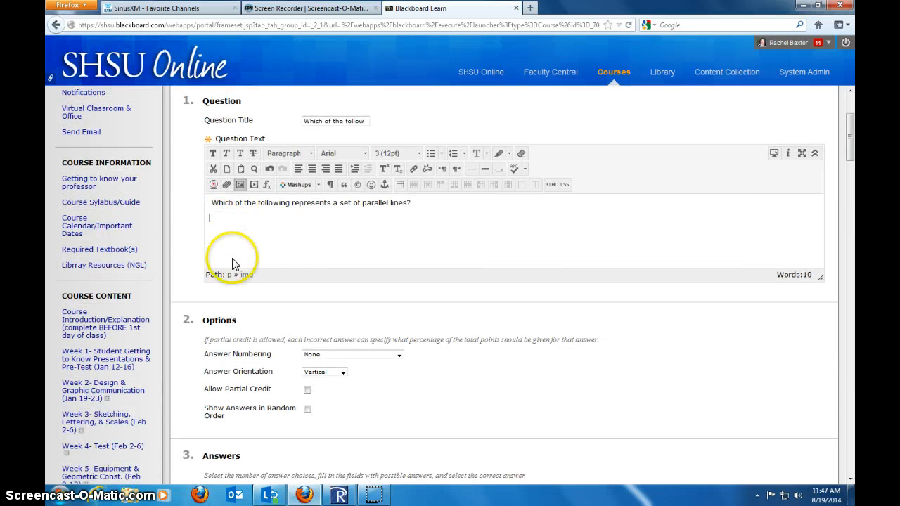
scroll(234, 261, "down", 5)
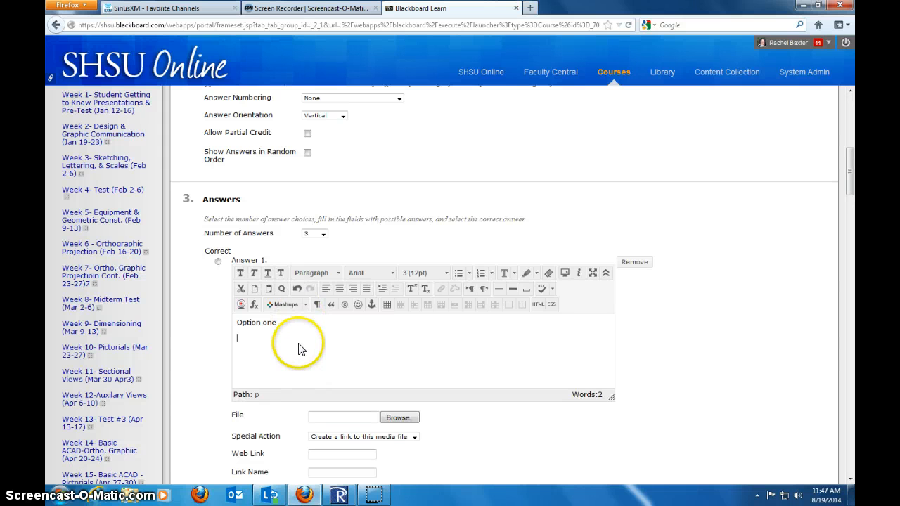
scroll(687, 291, "up", 4)
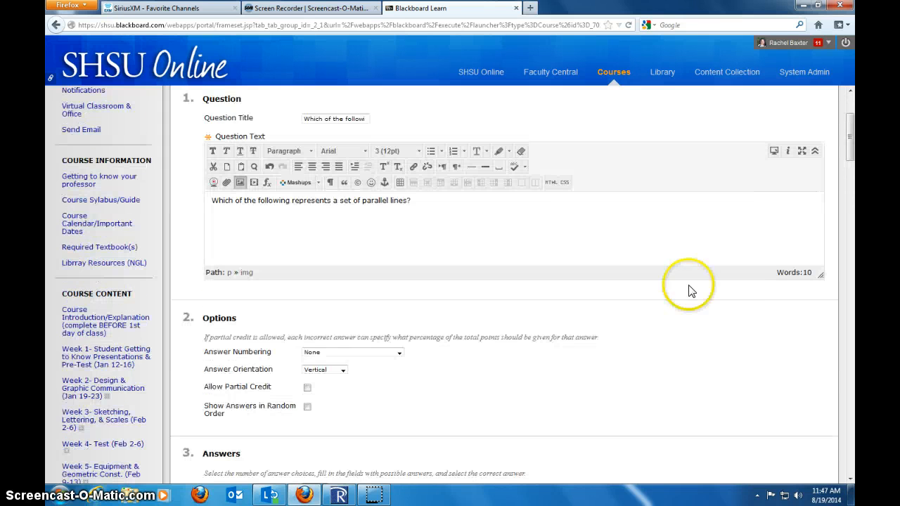
scroll(816, 172, "up", 2)
left_click(807, 193)
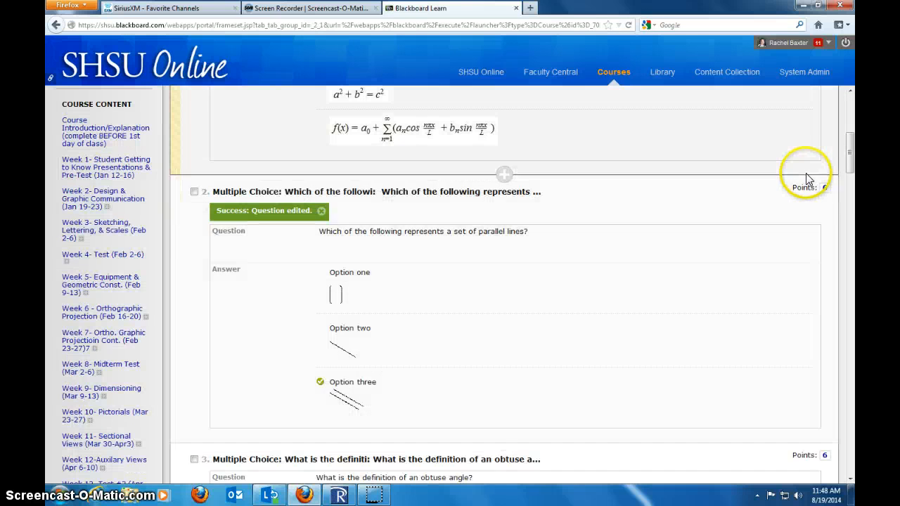
- Switch to the student view and open the Course Introduction/Explanation content area
scroll(805, 177, "up", 5)
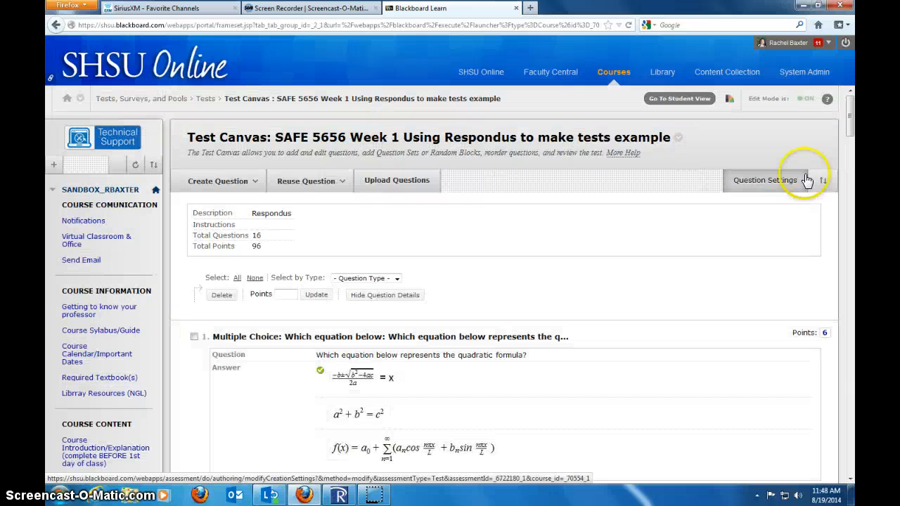
left_click(679, 100)
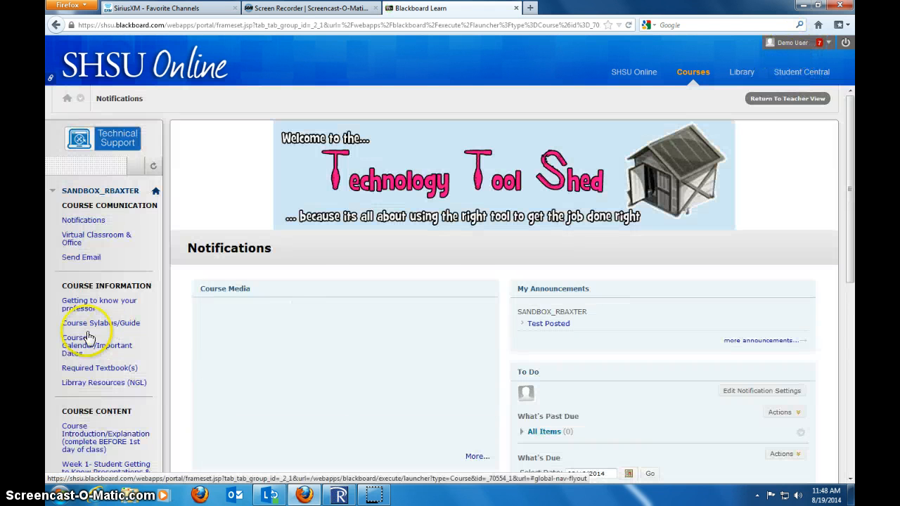
left_click(85, 440)
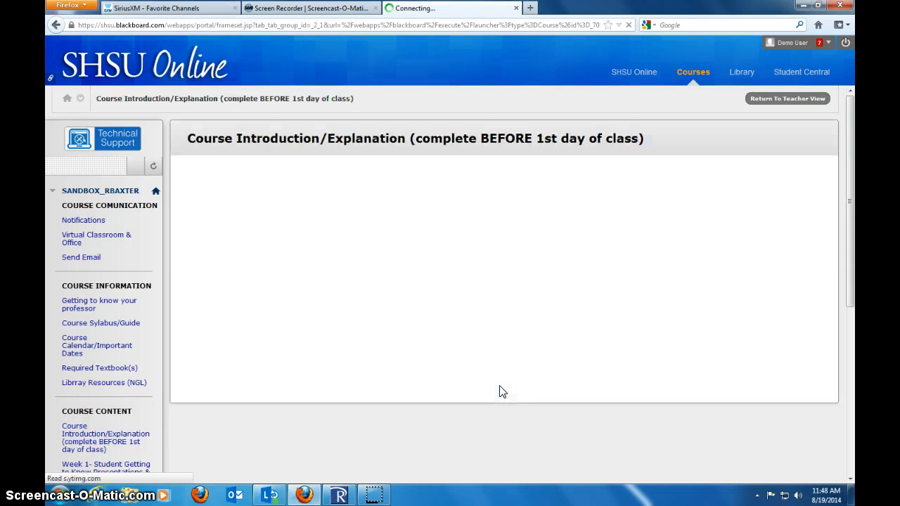
- Open the SAFE 5656 Week 1 Using Respondus to make tests example test and begin an attempt as a student
scroll(500, 390, "down", 5)
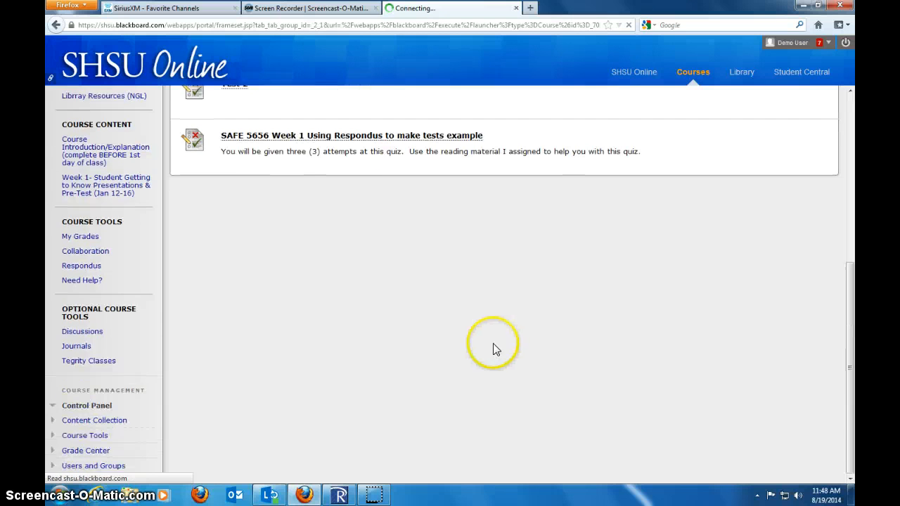
scroll(478, 317, "up", 3)
left_click(428, 328)
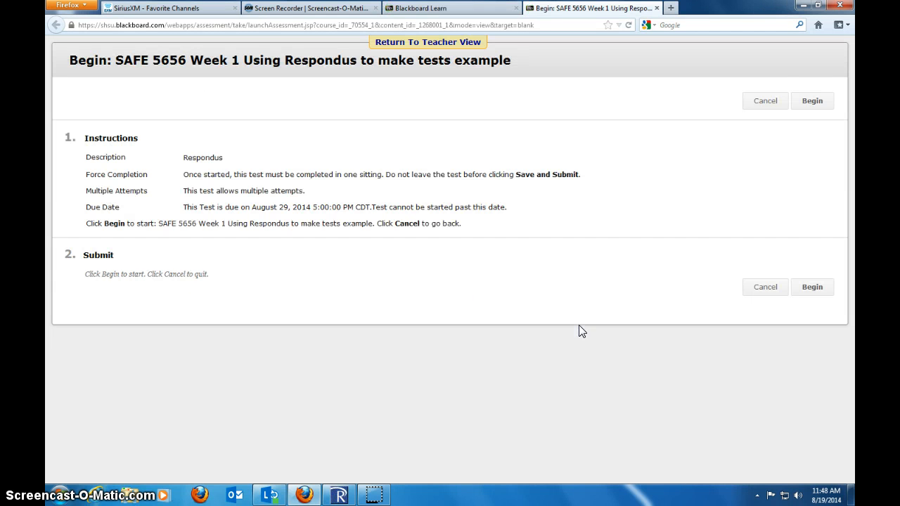
left_click(818, 102)
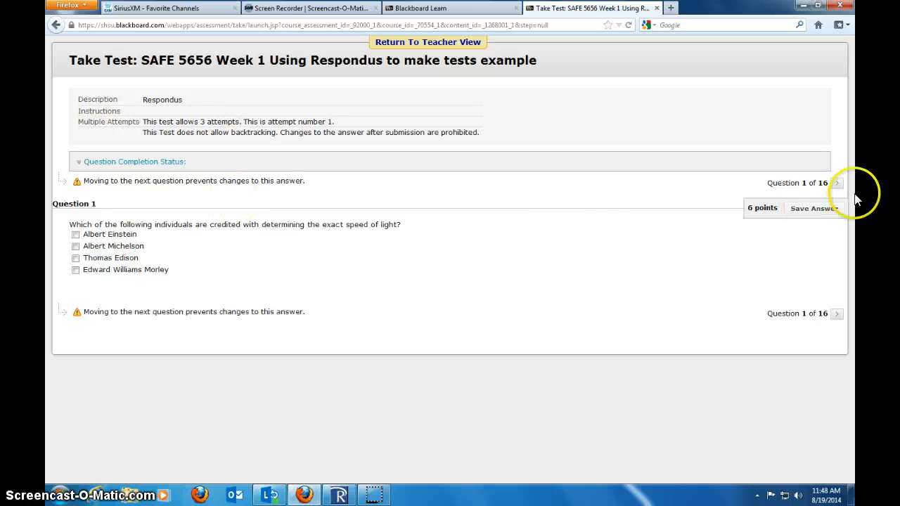
- Move past Question 1 without answering it, accepting the incomplete answer
left_click(837, 183)
left_click(471, 225)
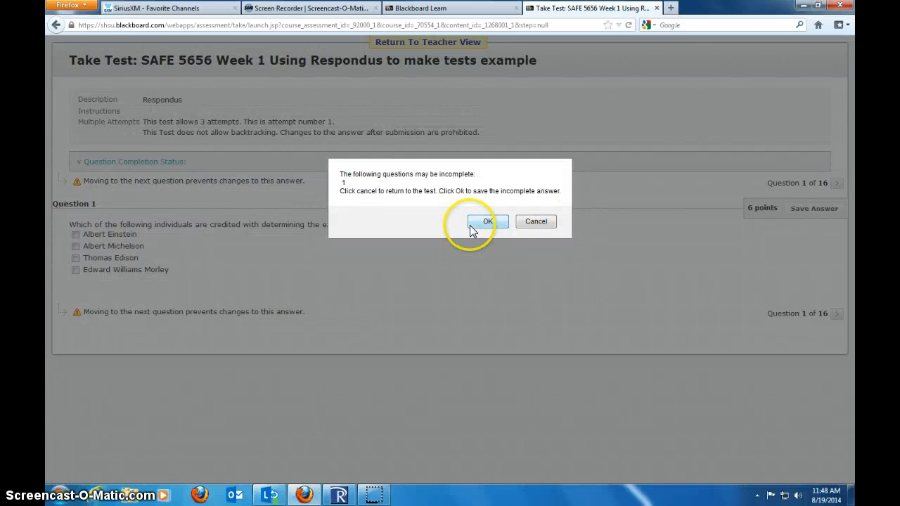
left_click(837, 181)
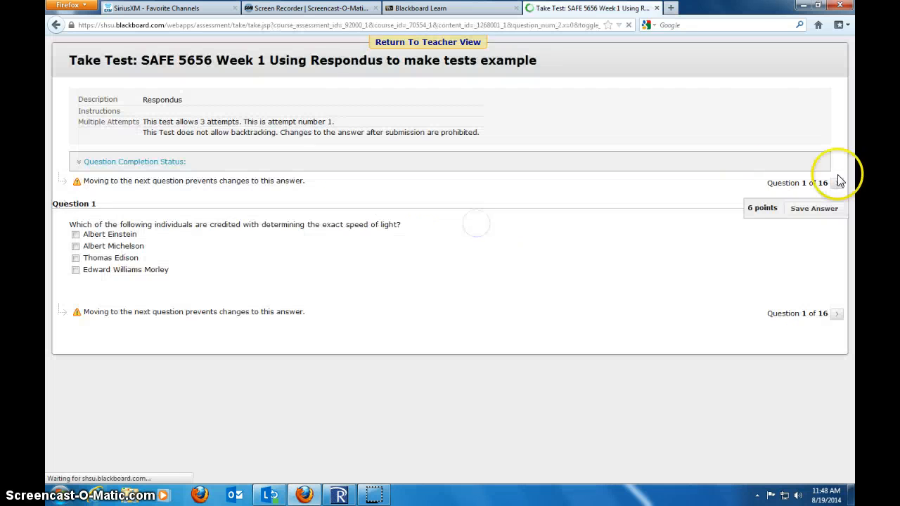
- Answer Question 2 with the second formula and Question 3 with Isosceles, and advance to Question 4
left_click(76, 246)
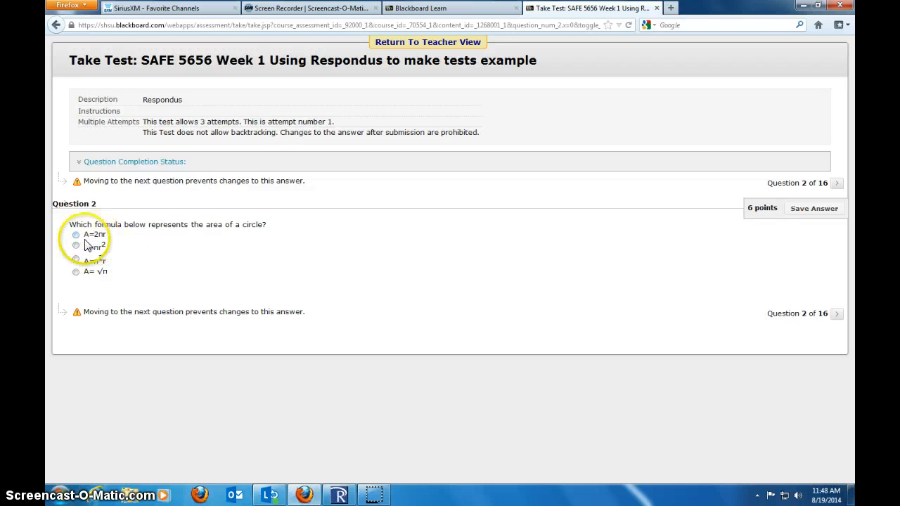
left_click(758, 222)
left_click(841, 184)
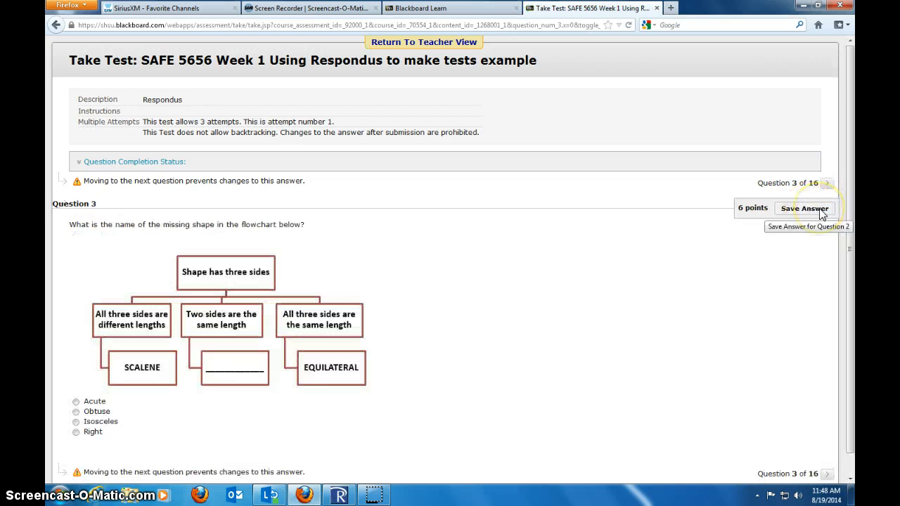
left_click(76, 422)
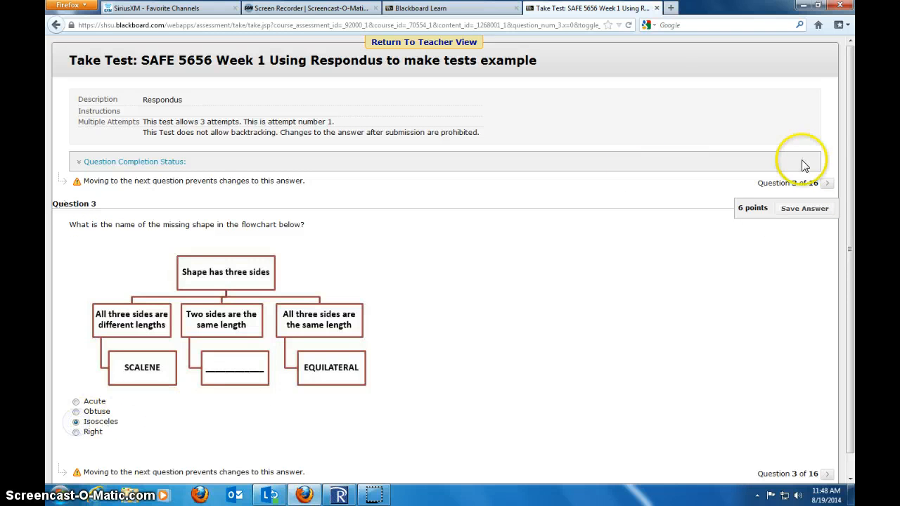
left_click(828, 184)
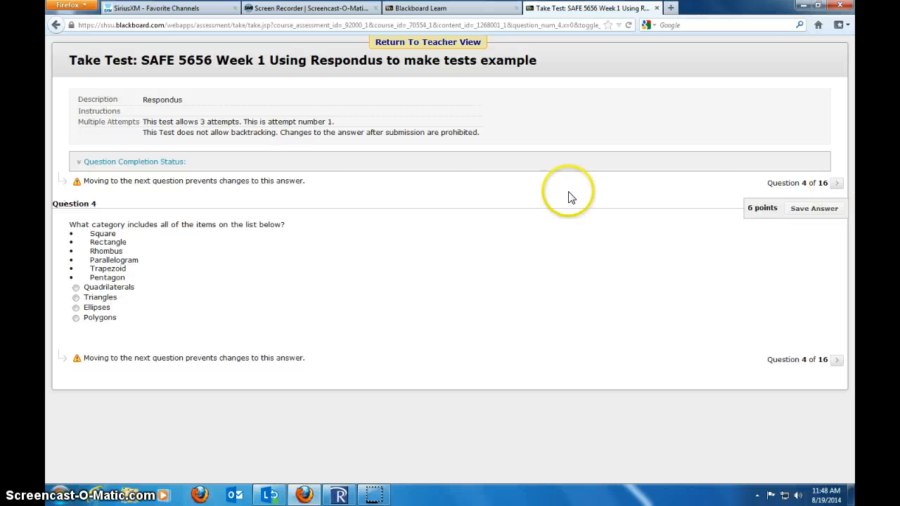
- Try to skip Question 4 unanswered, cancel the incomplete-answer prompt, and close the test attempt
left_click(834, 183)
left_click(496, 224)
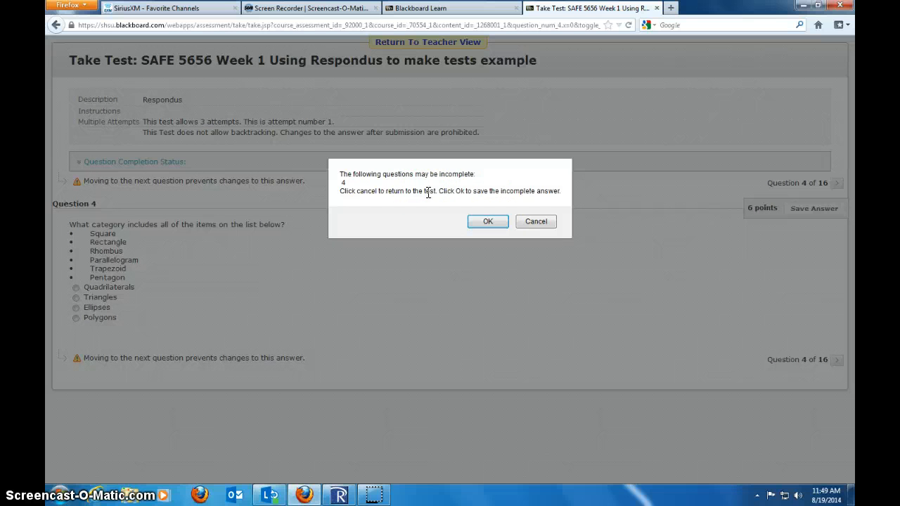
left_click(532, 223)
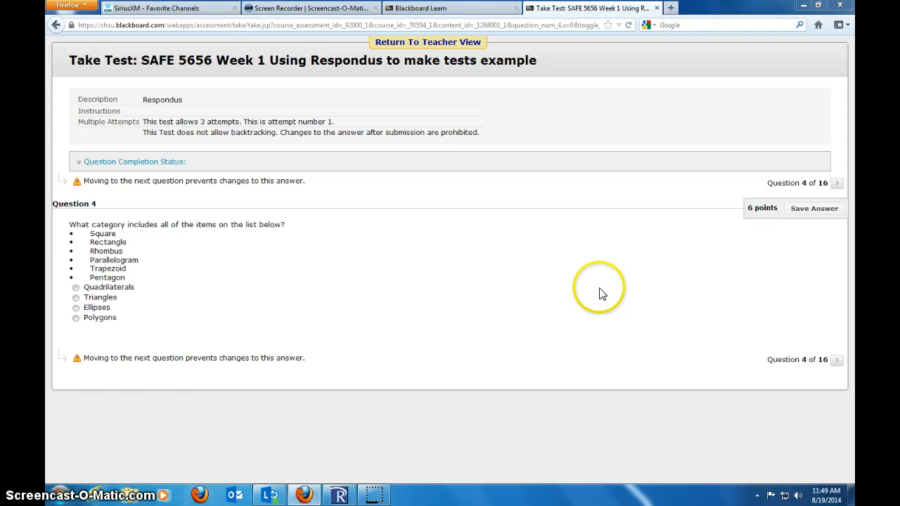
left_click(656, 8)
key("Return")
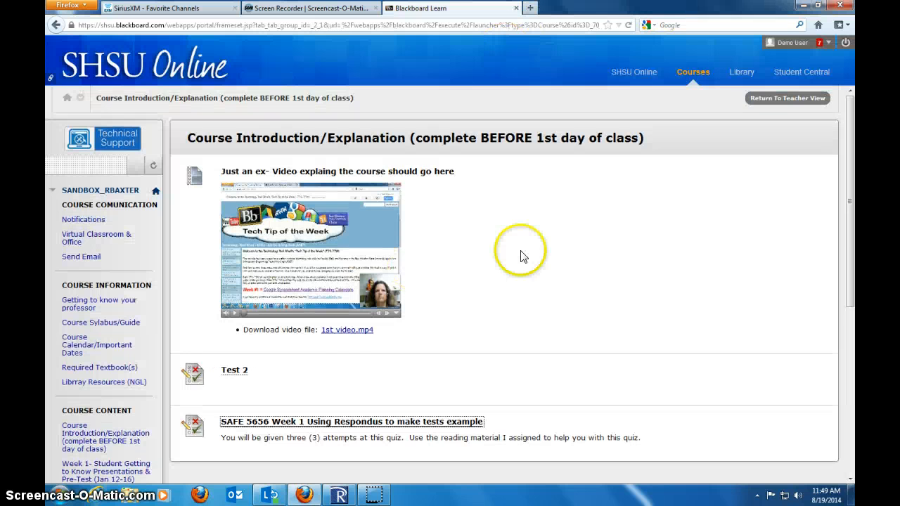
scroll(374, 251, "down", 5)
scroll(558, 168, "up", 5)
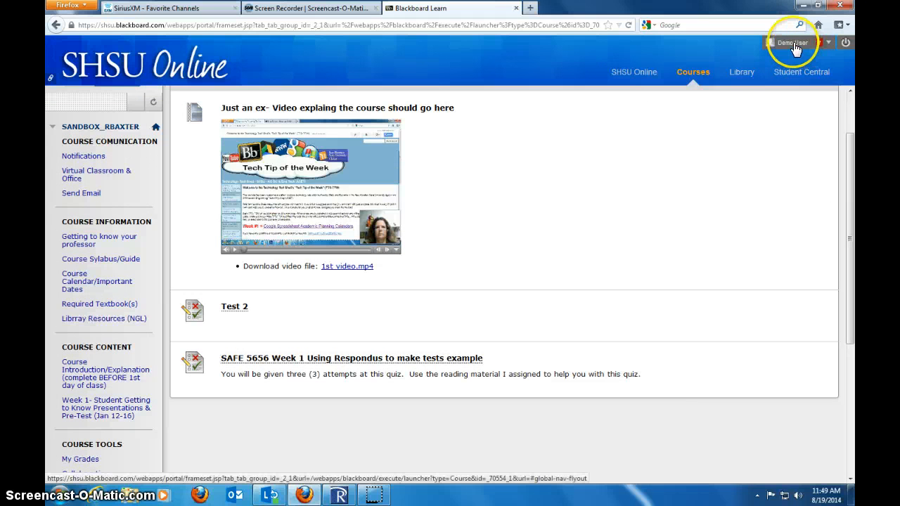
left_click(793, 42)
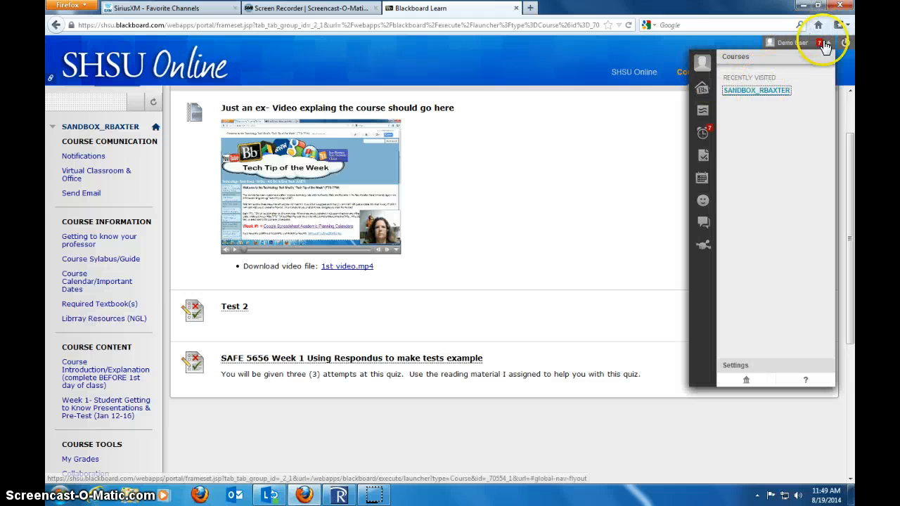
left_click(401, 262)
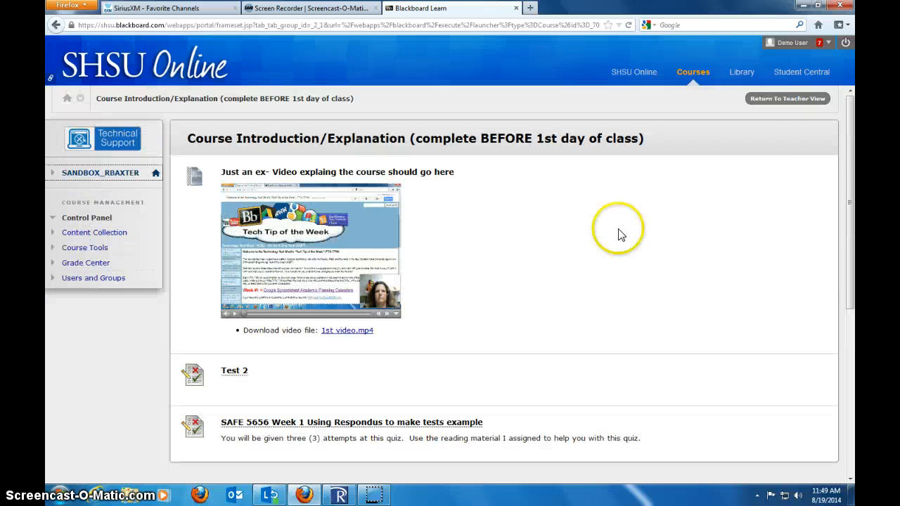
- Return to the teacher view, and turn Edit Mode off and back on
left_click(787, 102)
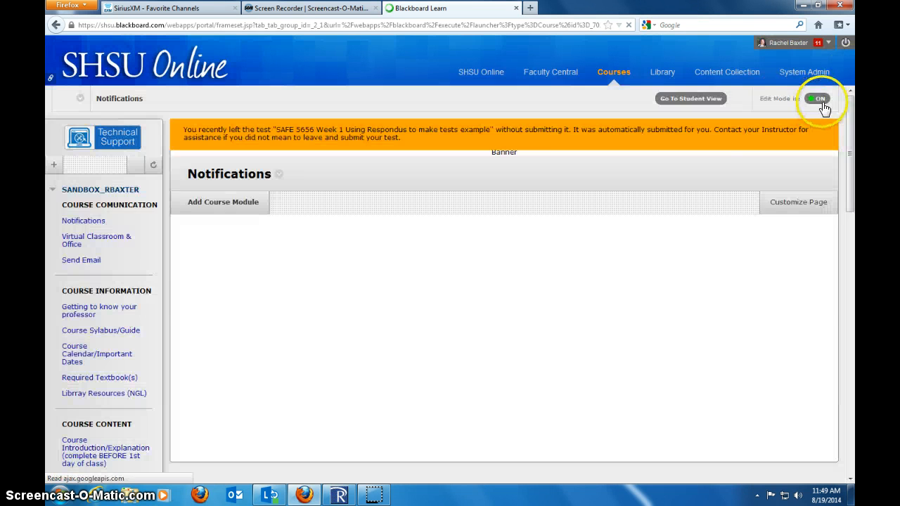
left_click(816, 101)
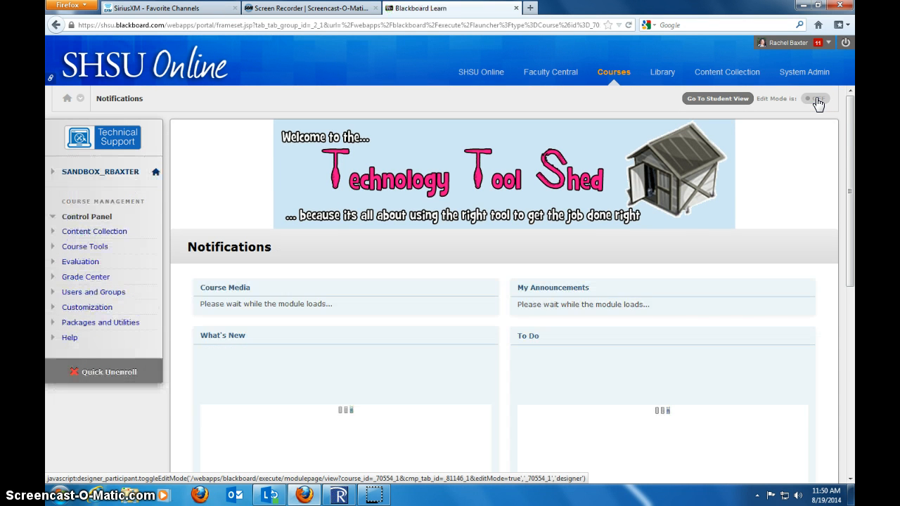
left_click(818, 102)
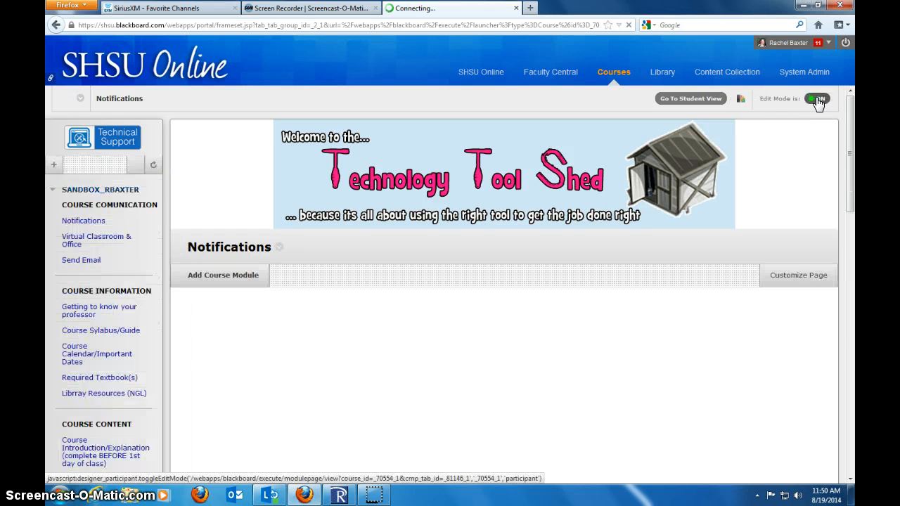
- Expand the sandbox course menu and open the Course Introduction/Explanation content area
left_click(112, 215)
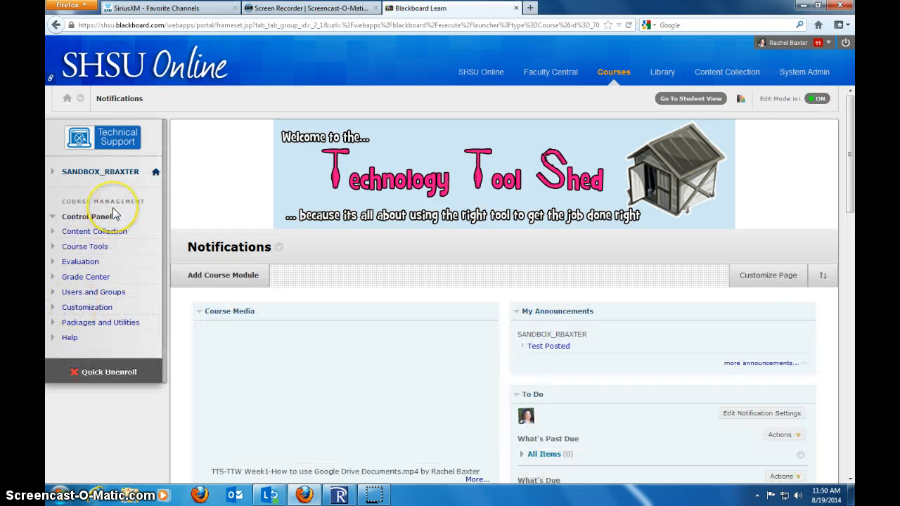
left_click(181, 247)
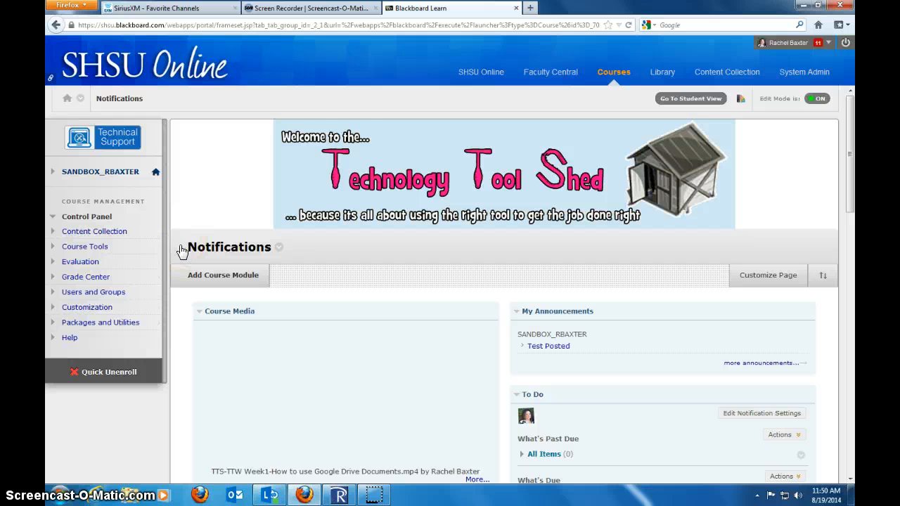
left_click(96, 172)
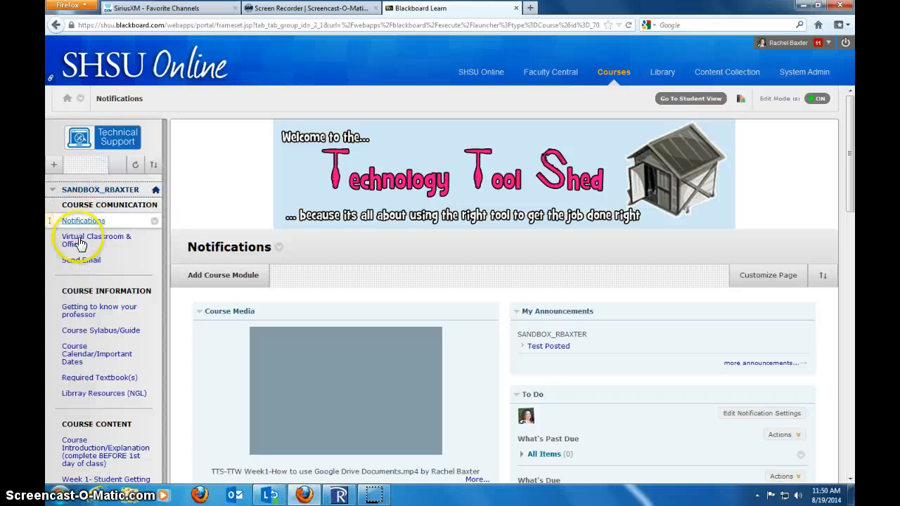
left_click(73, 448)
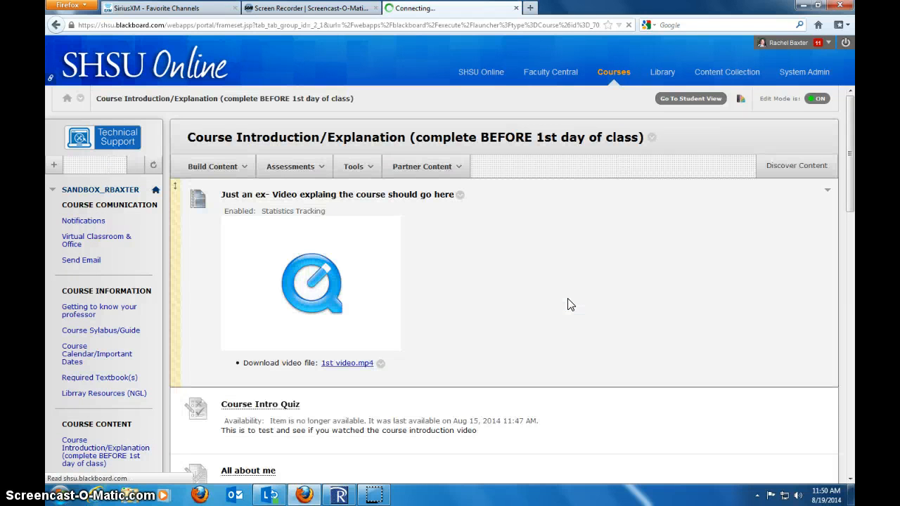
- Move the SAFE 5656 Week 1 test to the Week 1- Student Getting to Know Presentations & Pre-Test folder
scroll(570, 305, "down", 10)
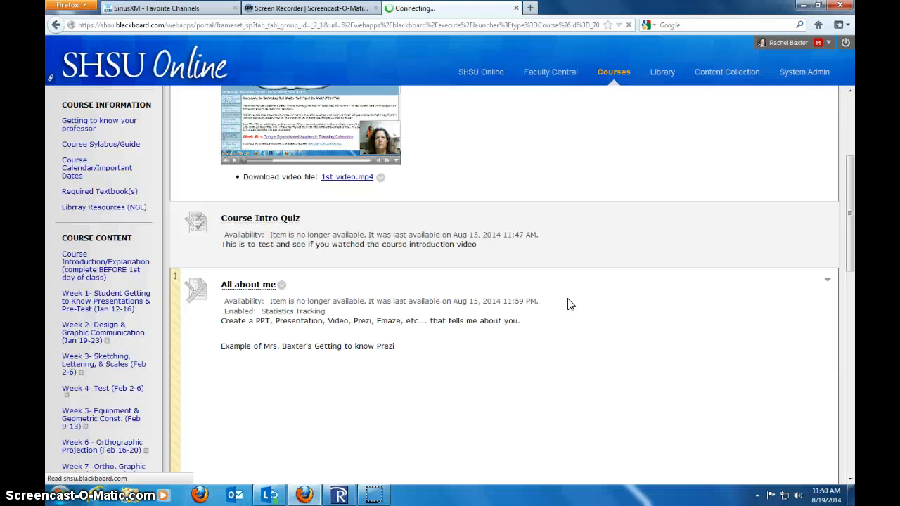
scroll(571, 305, "down", 3)
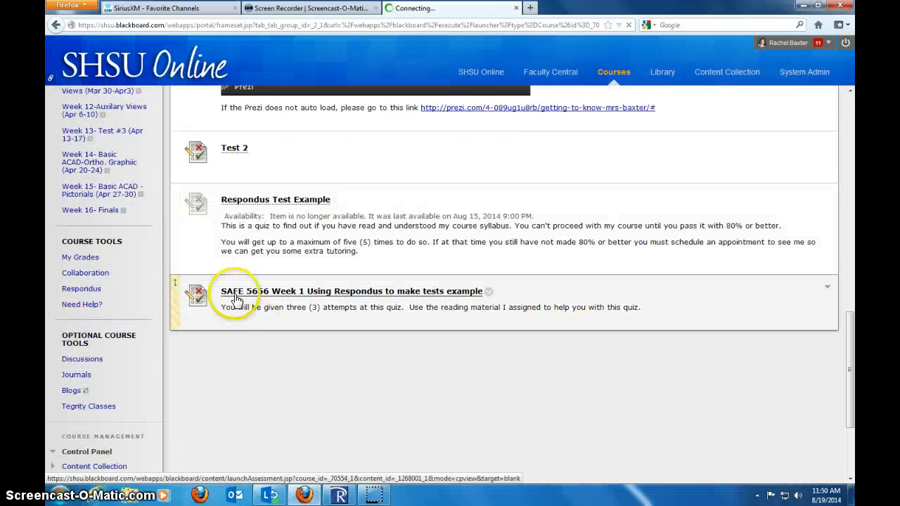
left_click(489, 292)
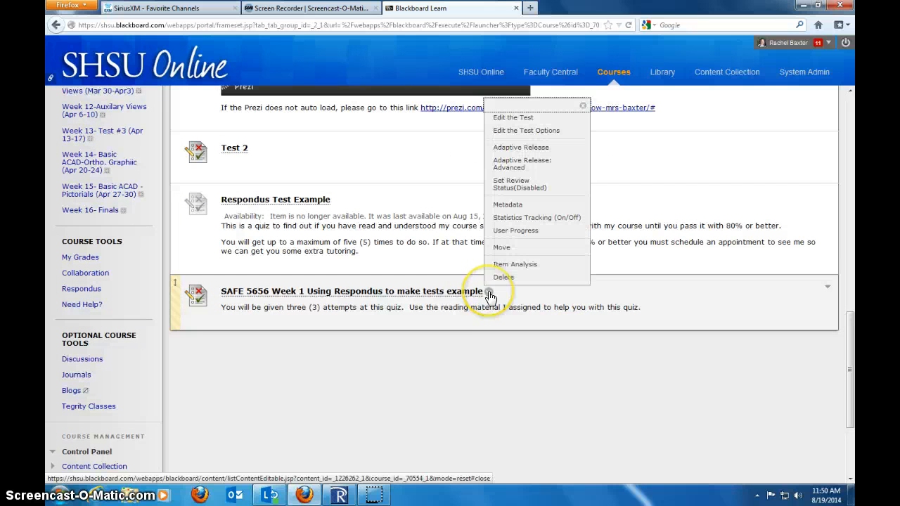
left_click(505, 248)
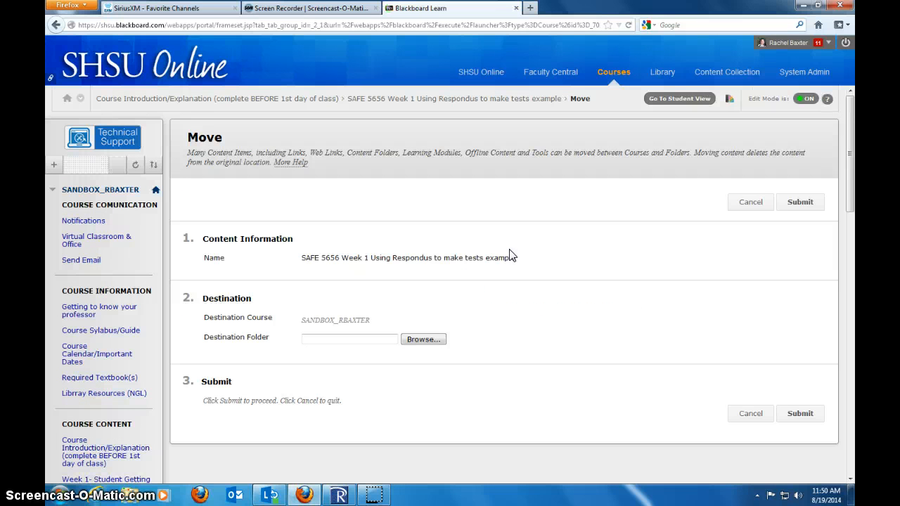
left_click(424, 340)
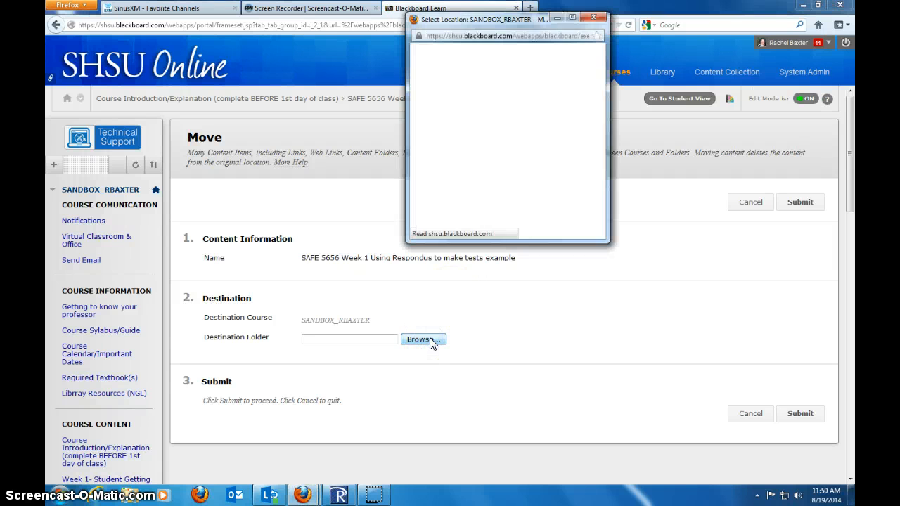
left_click(731, 97)
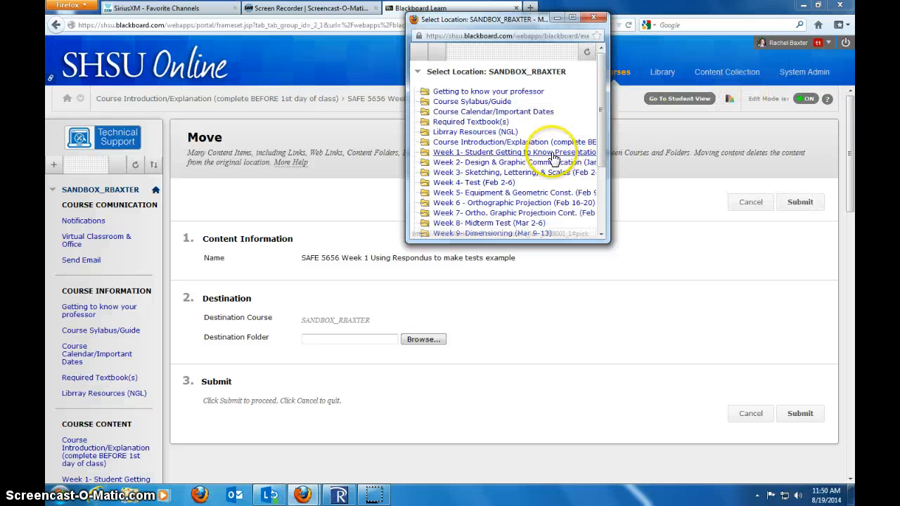
left_click(584, 152)
left_click(801, 414)
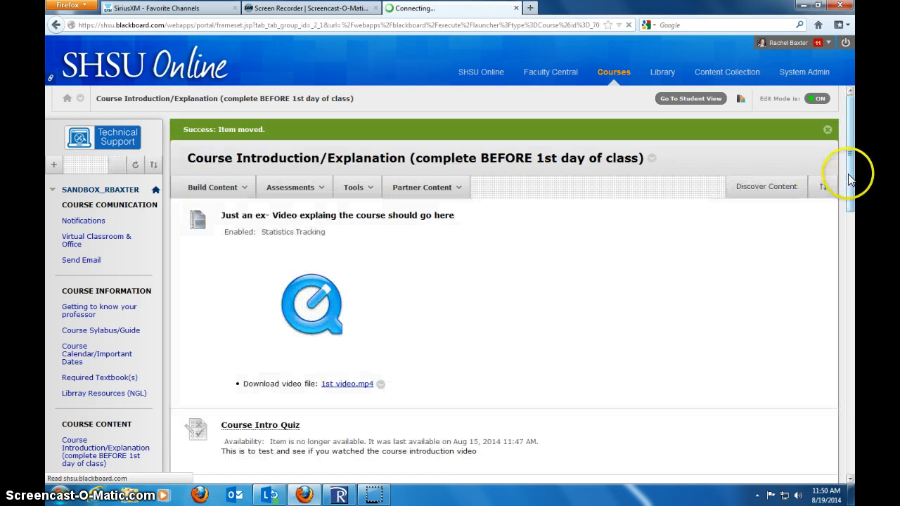
- Open the Week 1- Student Getting to Know Presentations & Pre-Test content area and check the moved test
left_click_drag(849, 176, 839, 221)
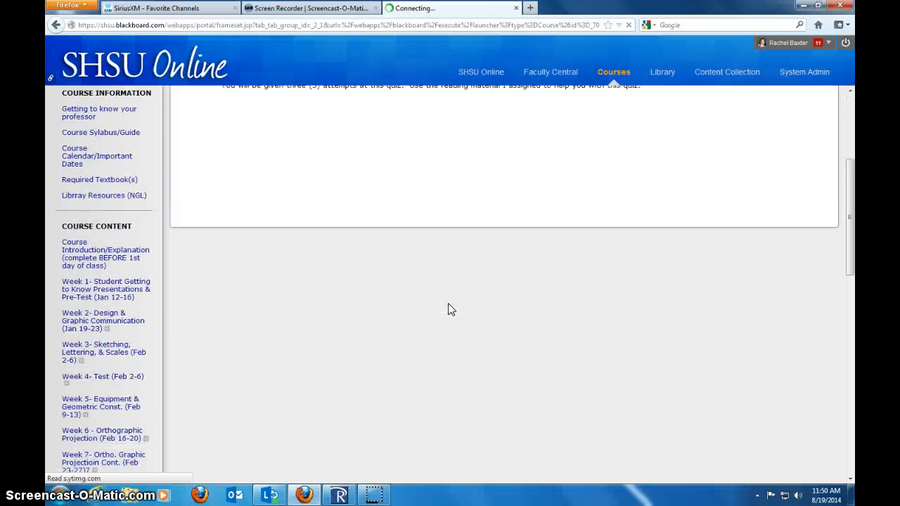
scroll(449, 306, "up", 3)
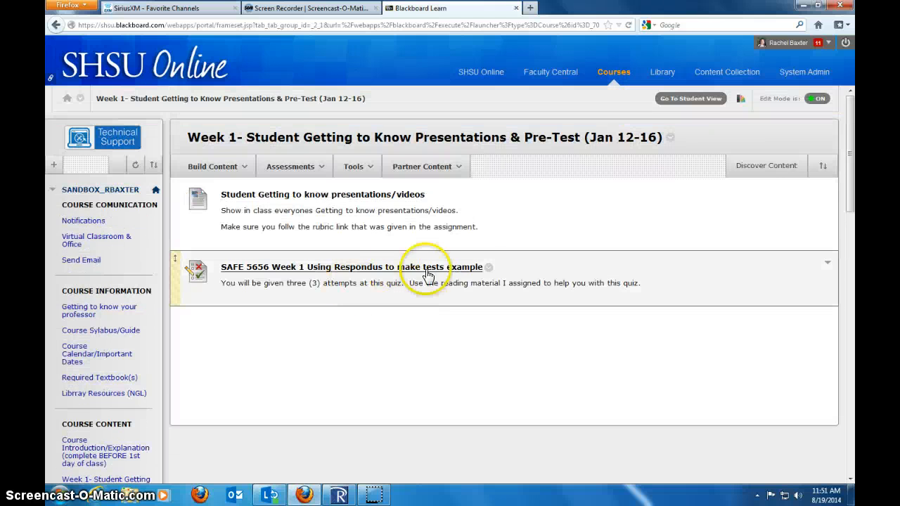